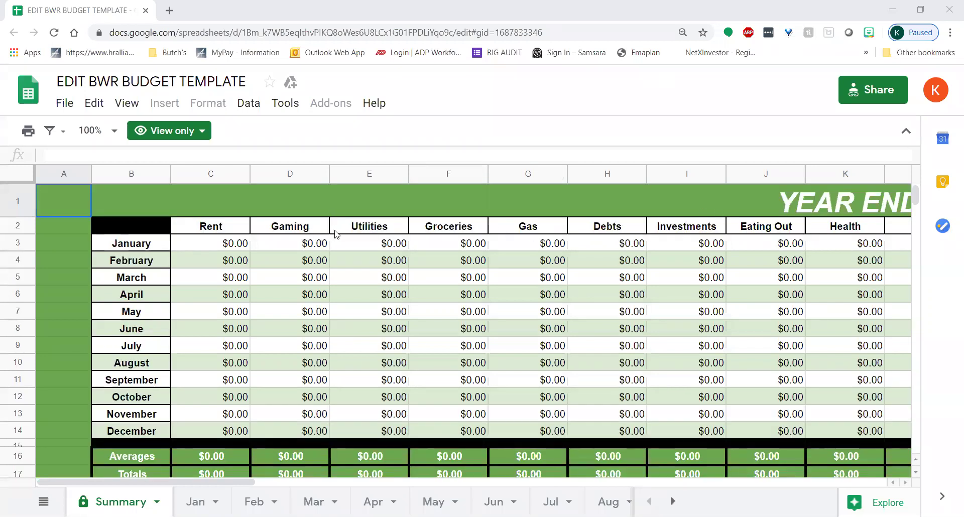
Make a copy of the budget template in My Drive, named with the owner's first name in possessive form followed by "Template"
scroll(346, 251, down, 5)
scroll(401, 238, down, 7)
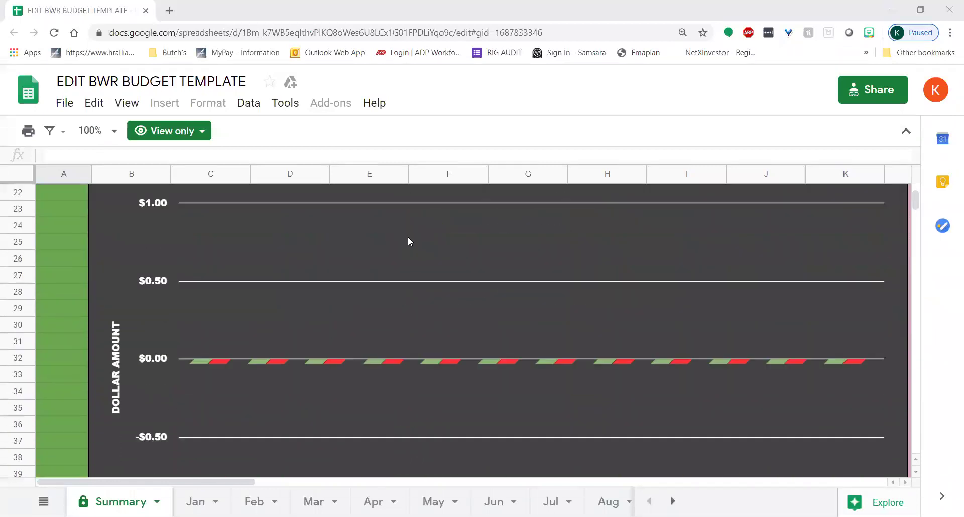
scroll(469, 252, up, 9)
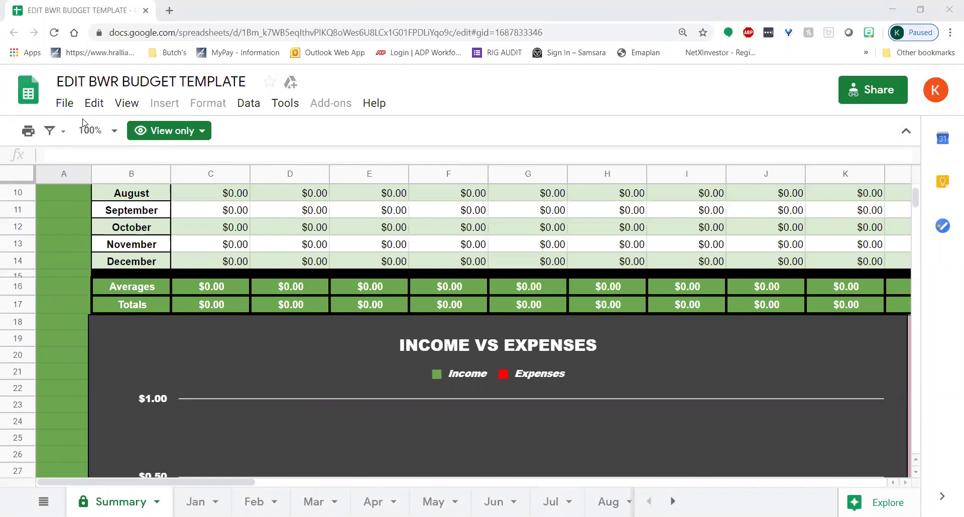
click(60, 104)
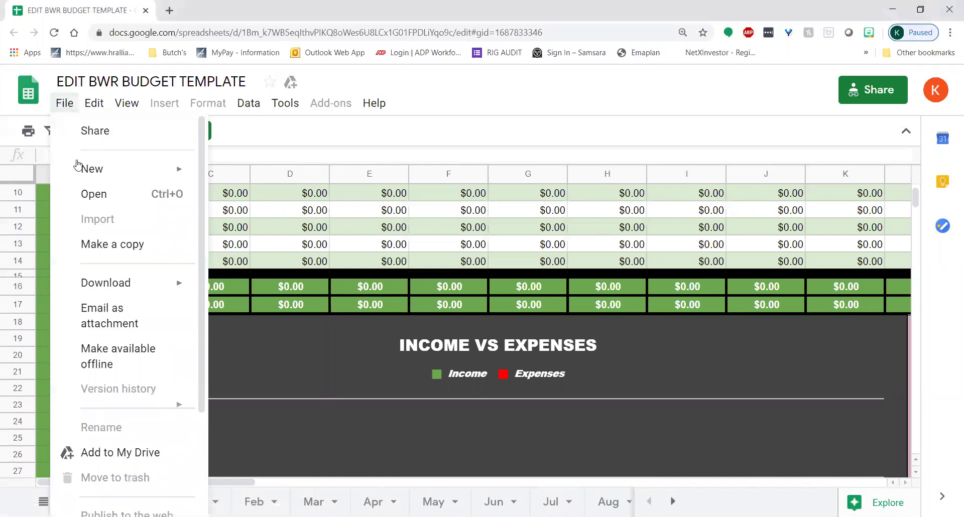
click(132, 244)
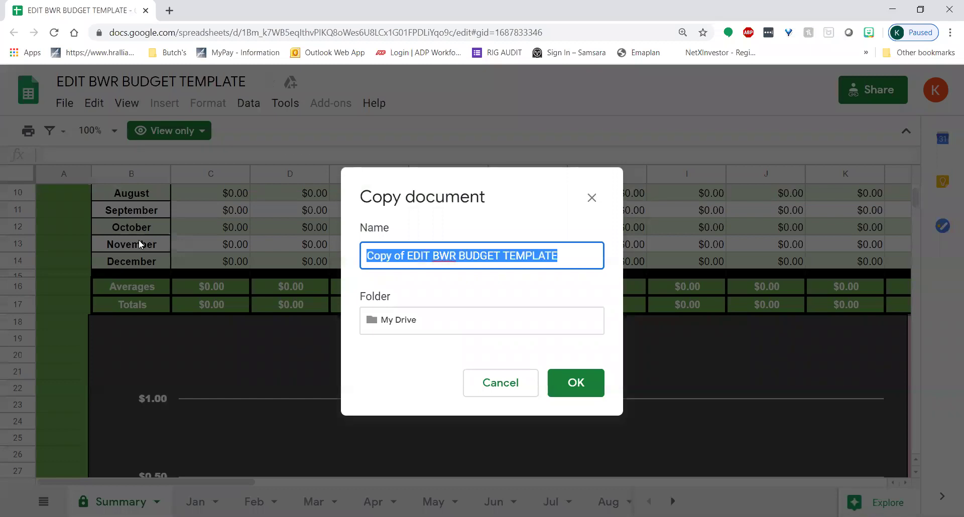
key(BackSpace)
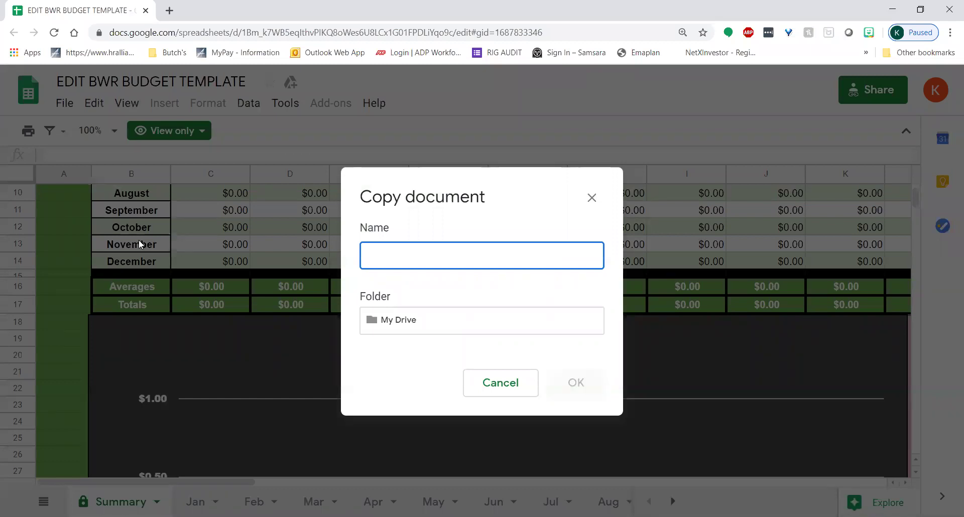
text(Ki)
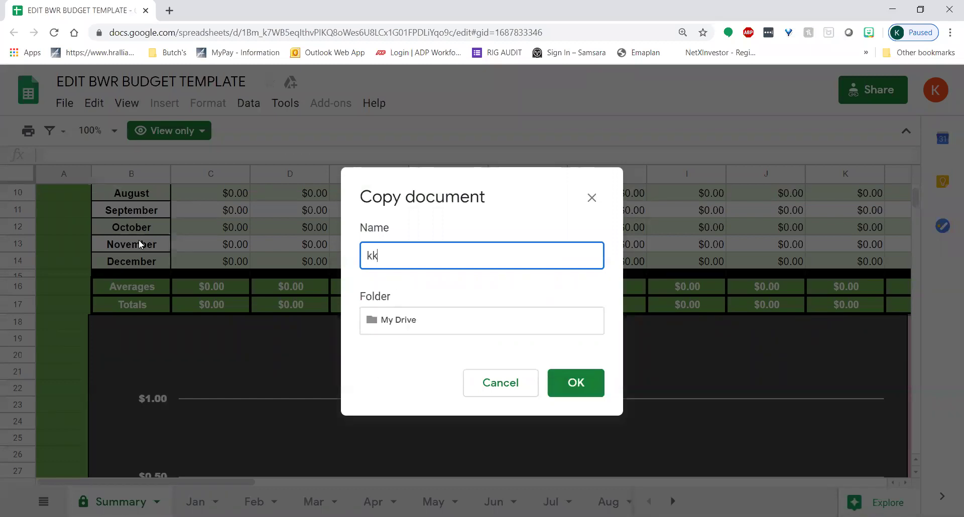
key(BackSpace)
key(BackSpace)
text(Kelly)
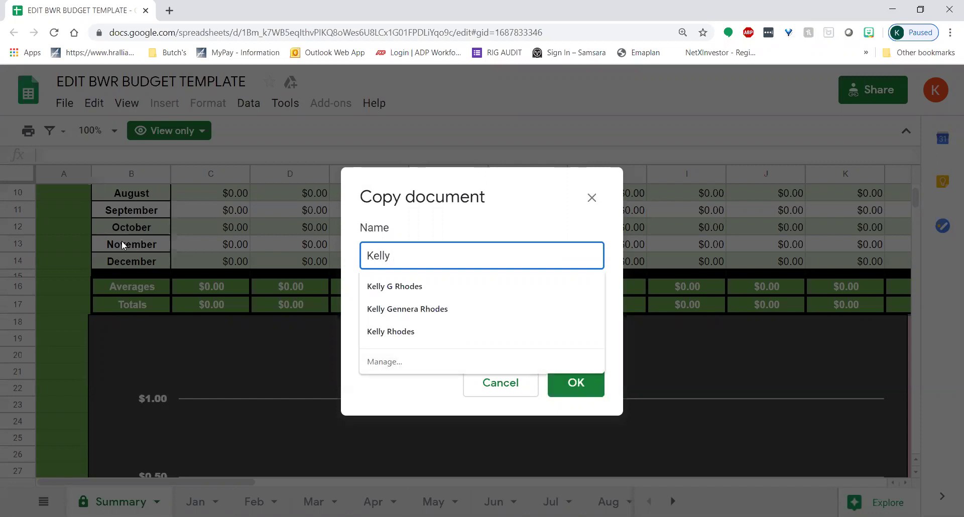
text('s )
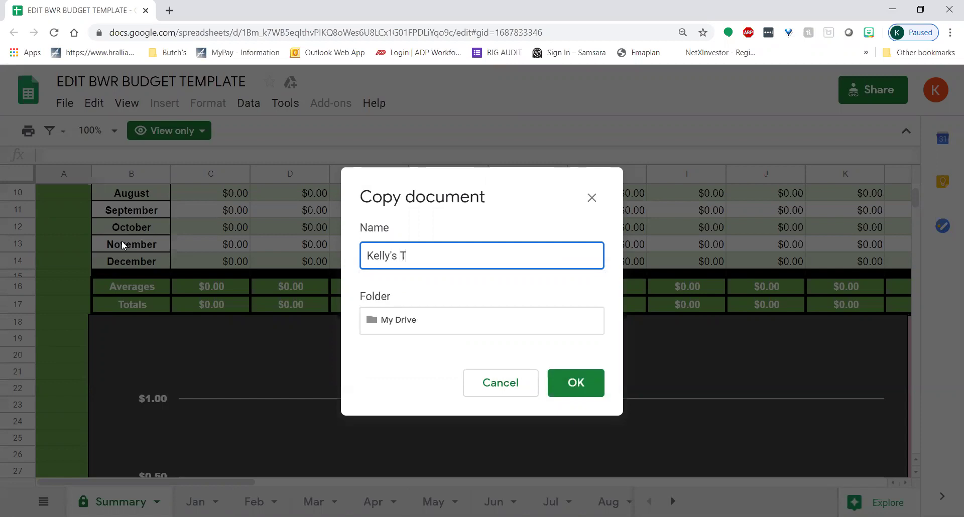
text(Template)
key(Return)
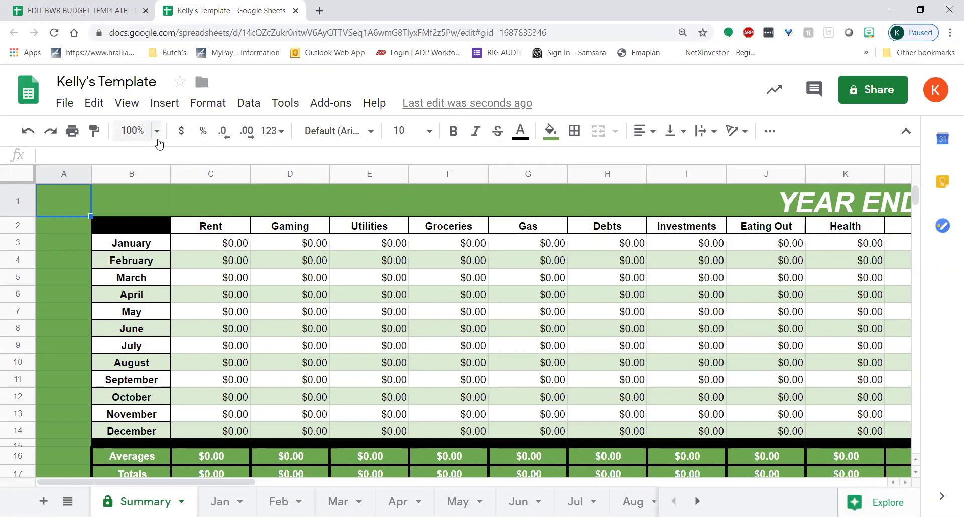
Try the Summary sheet's zoom at 150% and 75%, and set it to 50%
click(157, 131)
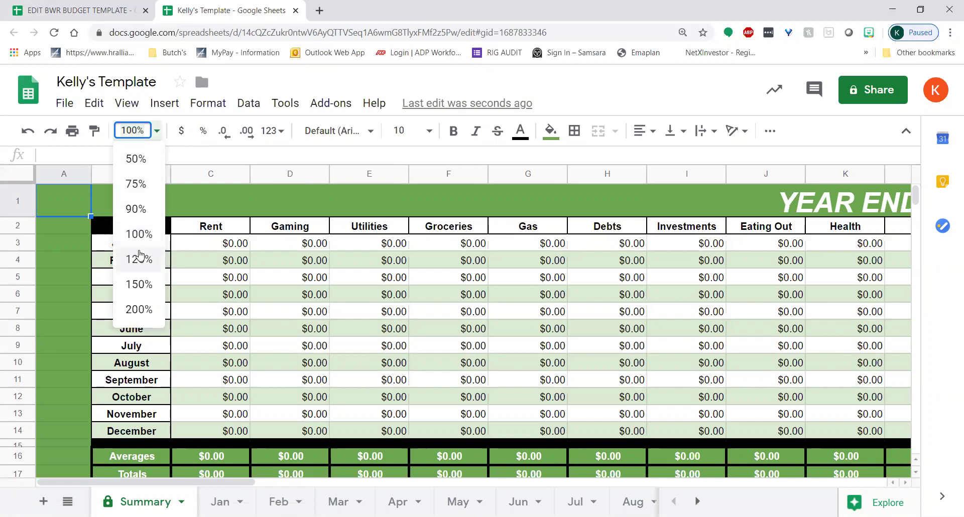
click(145, 283)
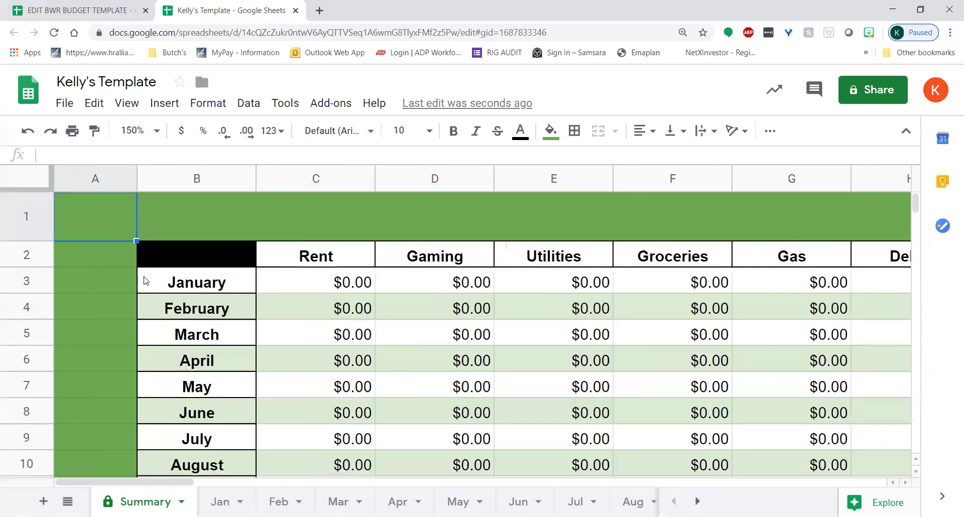
click(156, 132)
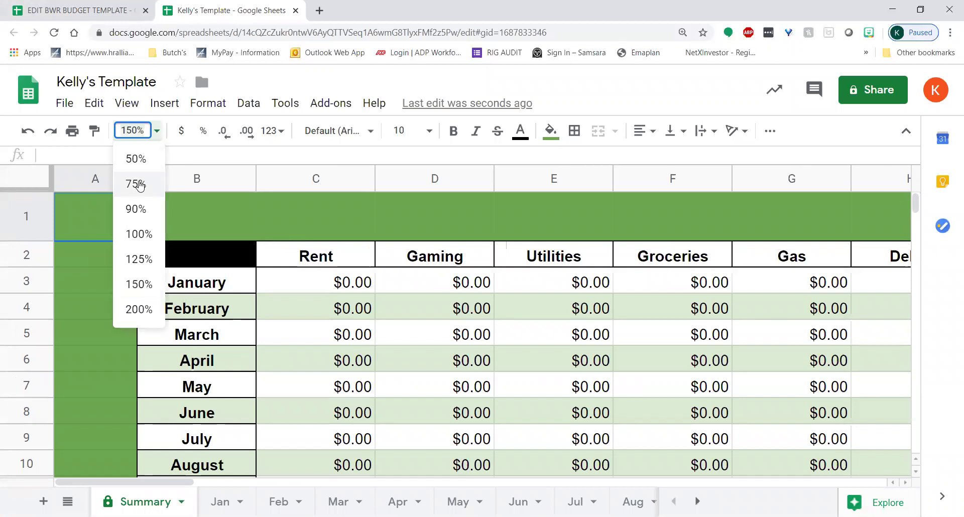
click(140, 185)
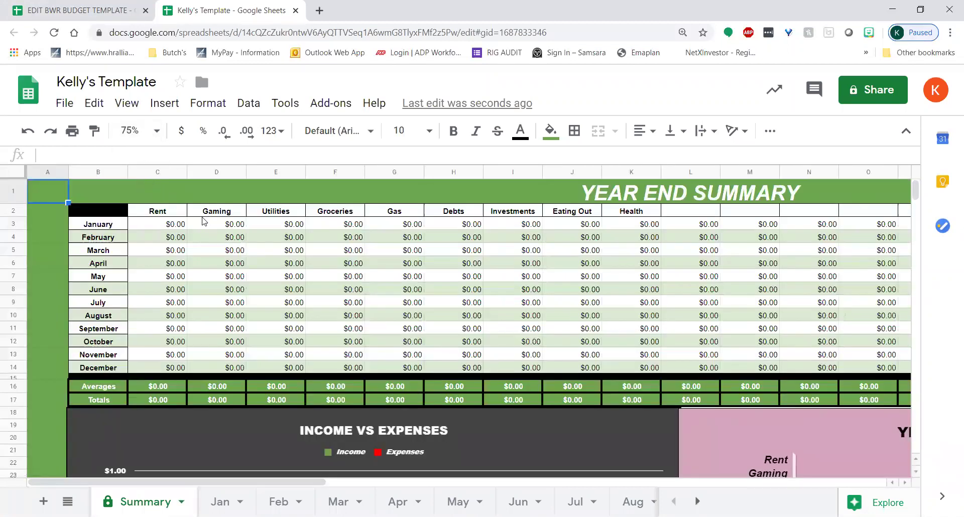
click(152, 132)
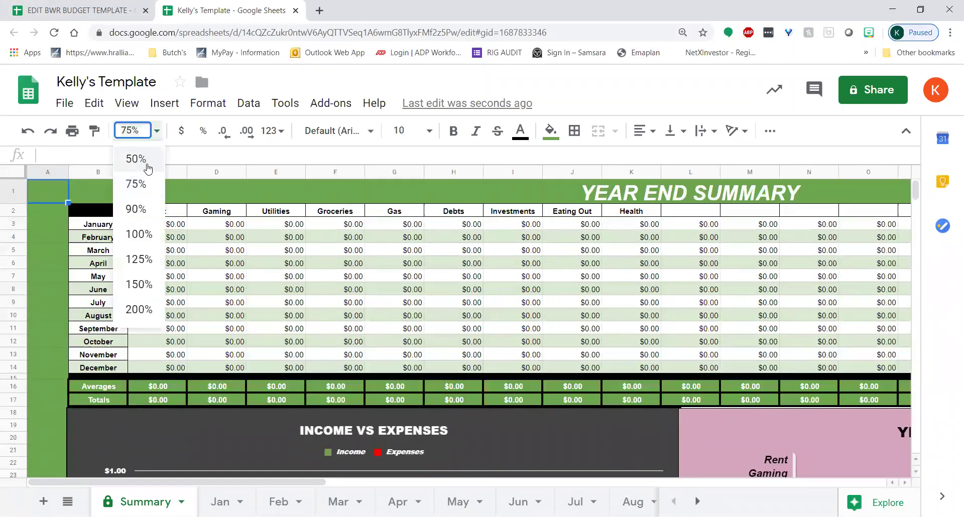
click(148, 168)
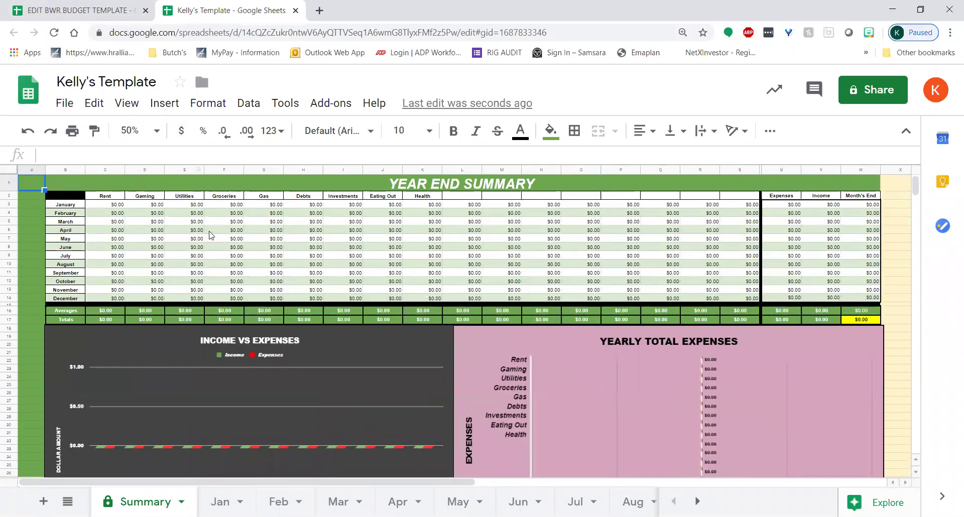
Examine the Summary sheet's income, yearly expense and monetary assets charts, and the month choices for the expense pie chart
scroll(251, 244, down, 5)
scroll(321, 254, up, 5)
scroll(501, 311, down, 1)
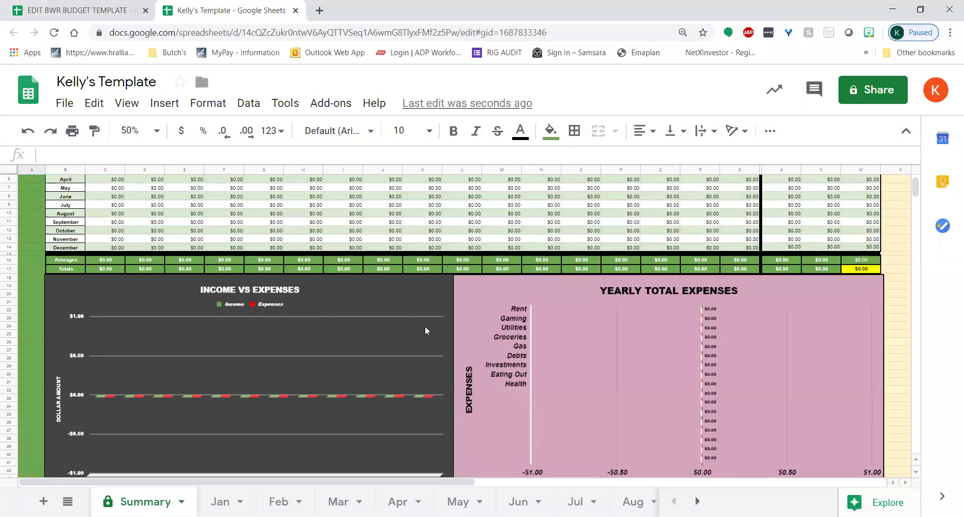
scroll(514, 334, down, 1)
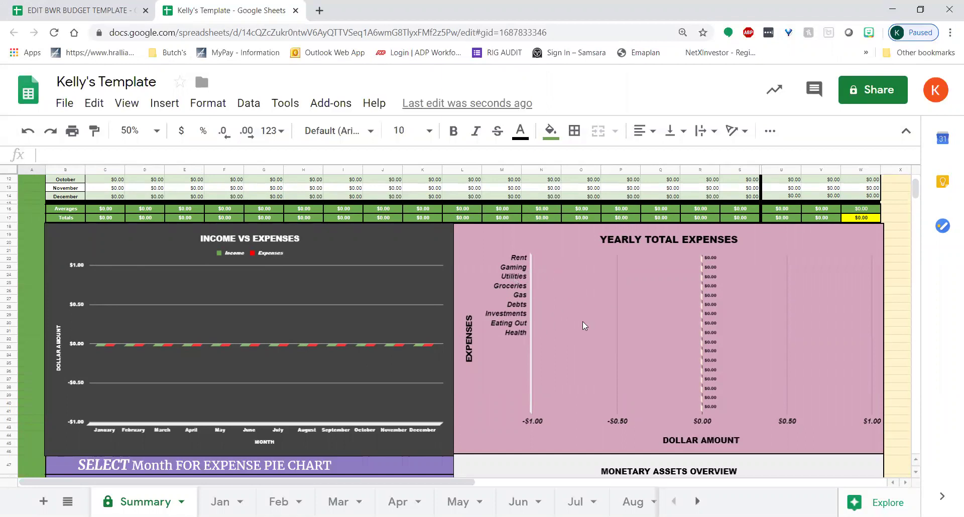
scroll(572, 322, down, 3)
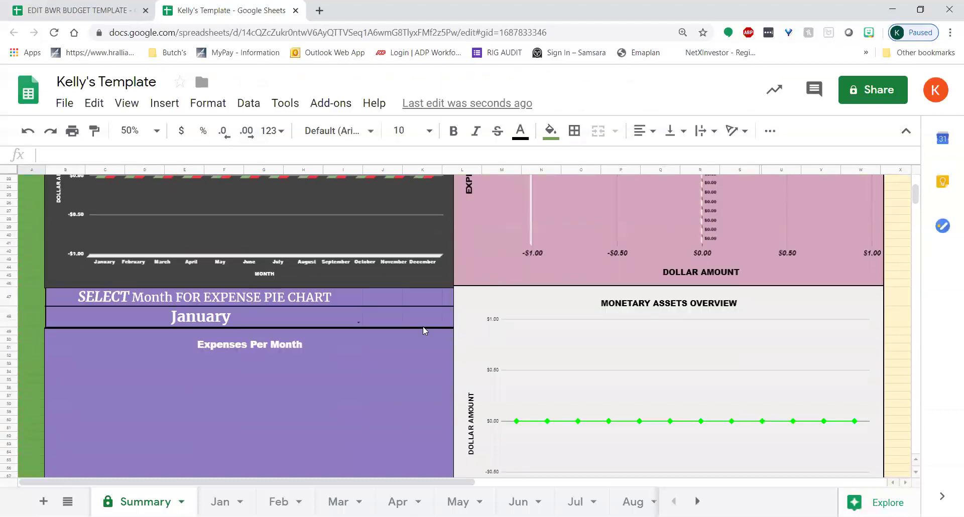
click(358, 322)
scroll(341, 344, down, 2)
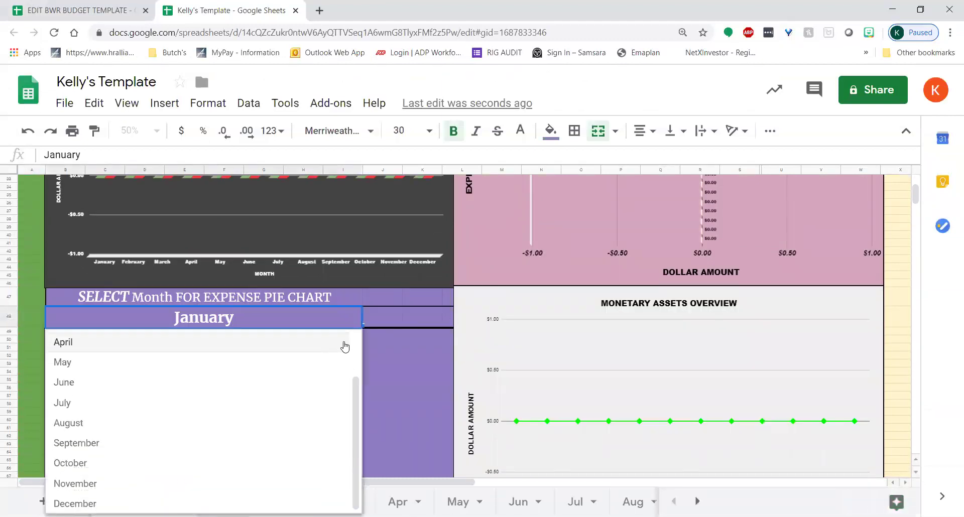
scroll(351, 335, up, 1)
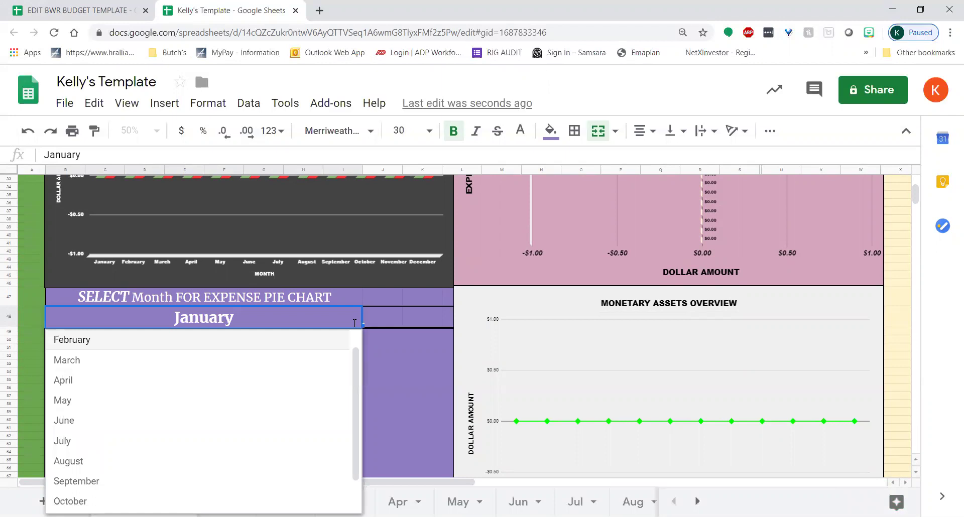
click(555, 329)
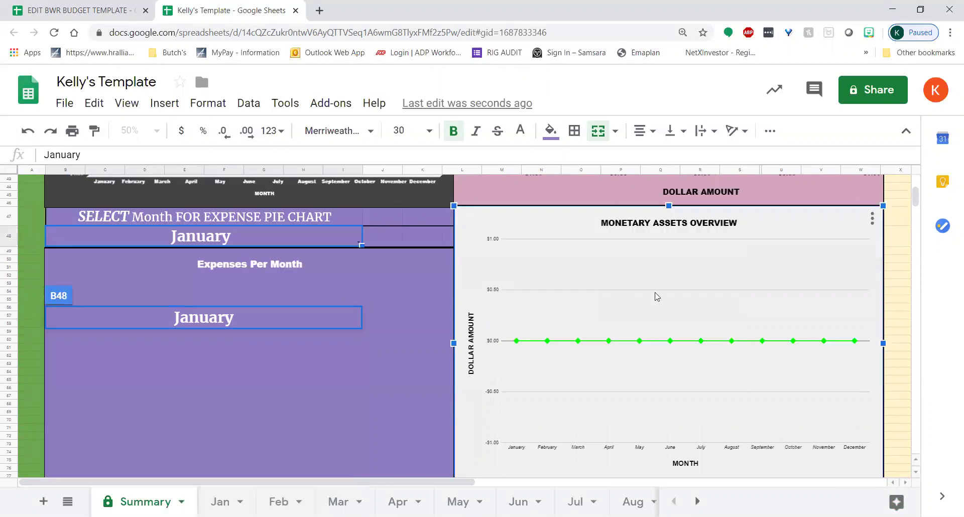
scroll(648, 312, down, 2)
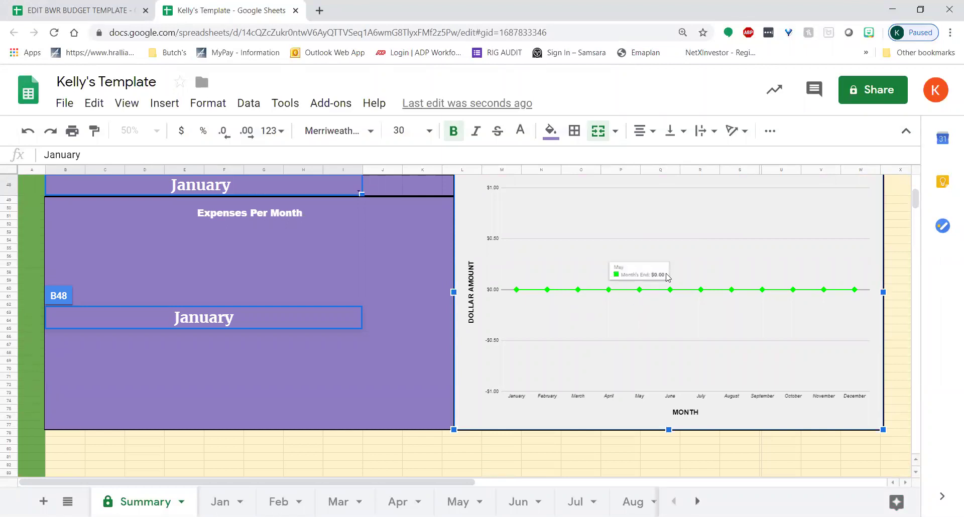
scroll(529, 317, up, 6)
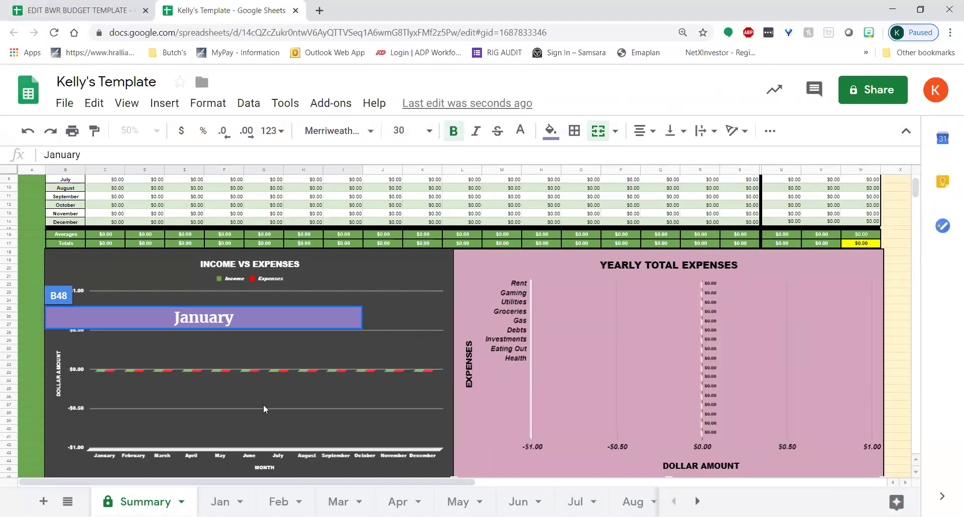
On the Jan sheet, enter the owner's first name beside Your Name and the spouse's name beside Spouse Name
click(221, 502)
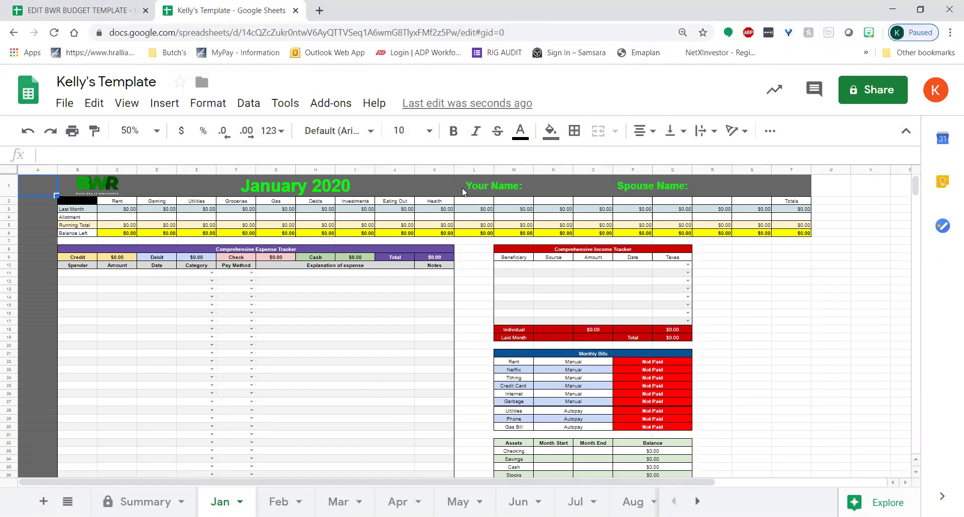
click(541, 195)
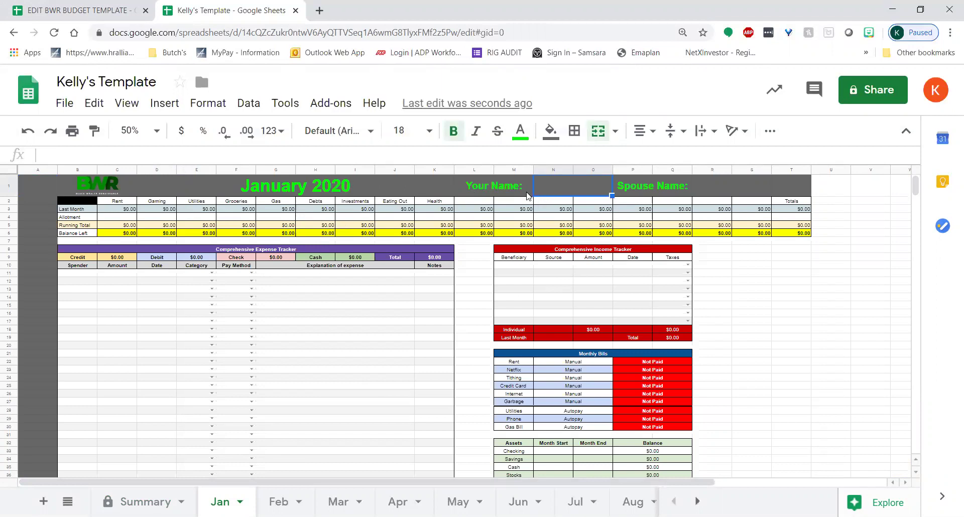
double_click(576, 187)
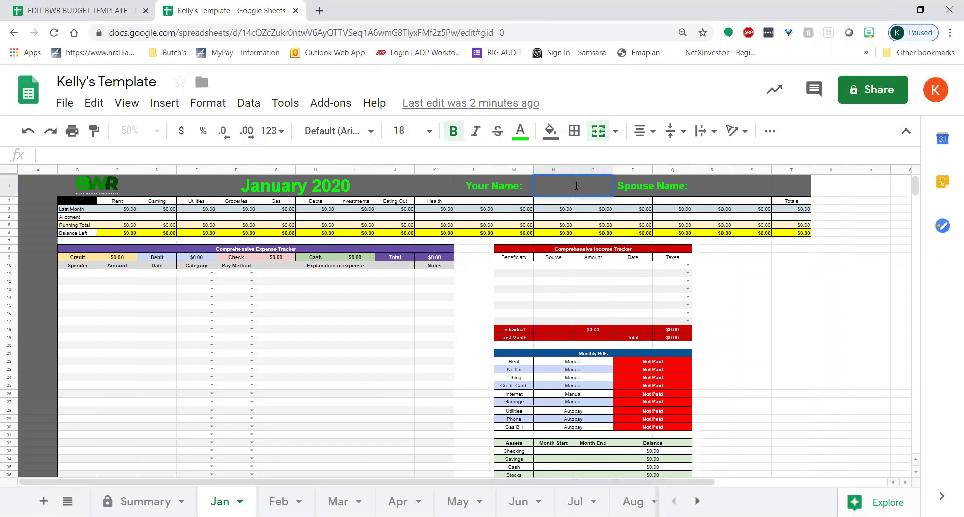
text(Kelly)
click(729, 188)
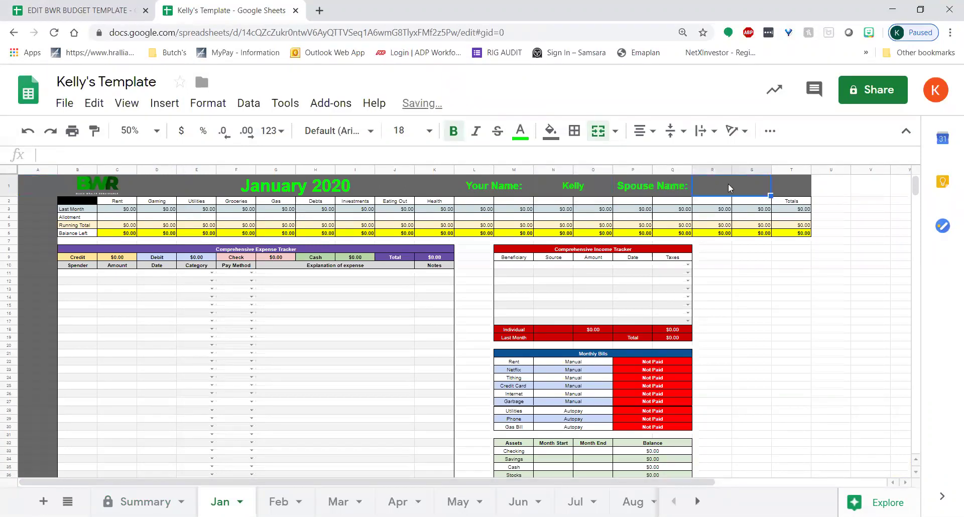
double_click(729, 184)
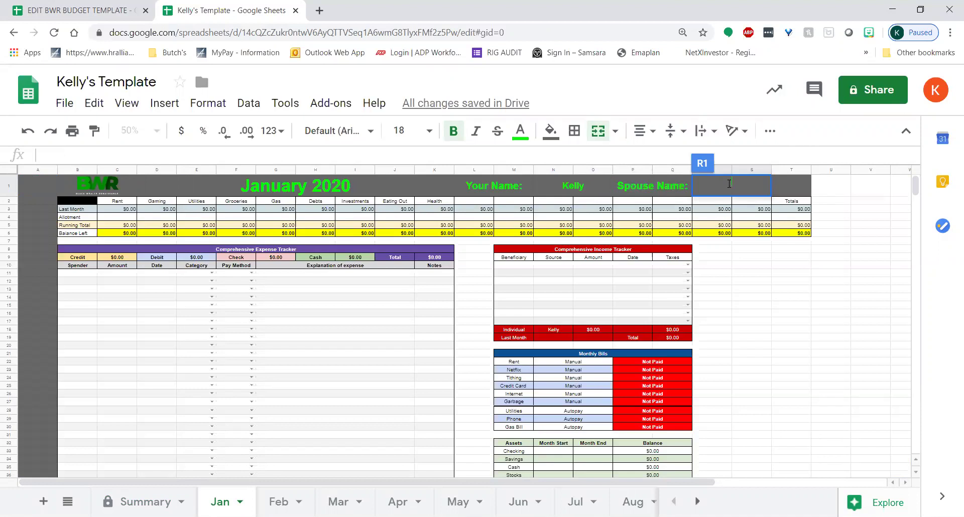
text(Rhodes)
key(Return)
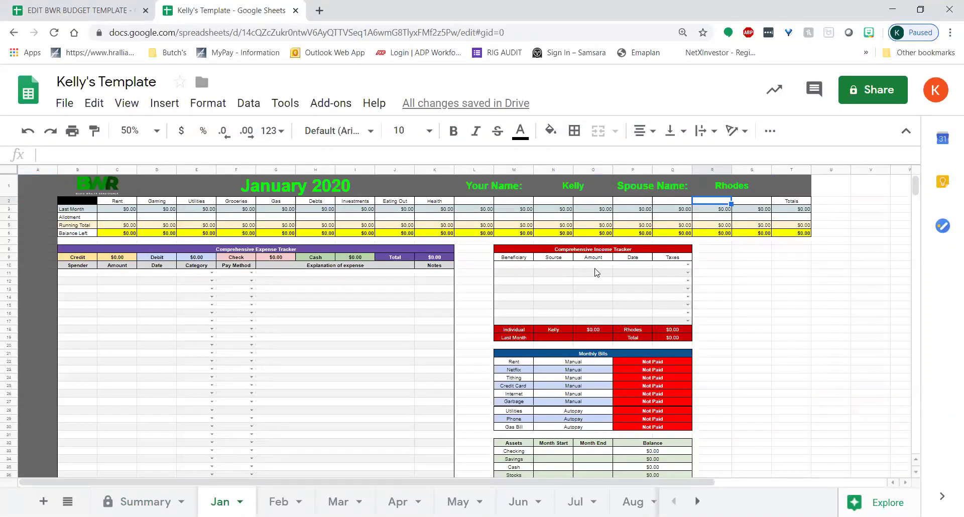
Look at the Taxes choices in the income tracker's first row and at the expense category headings in row 2
click(687, 266)
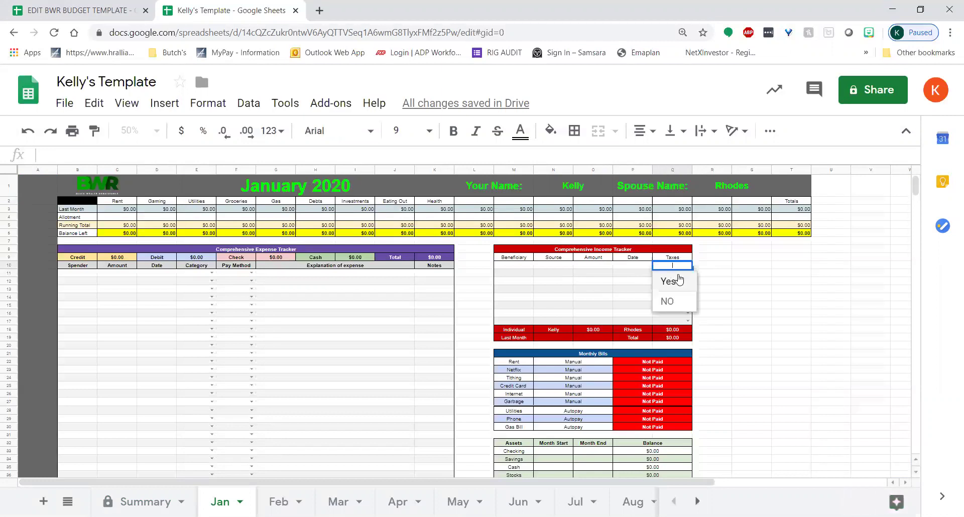
click(716, 274)
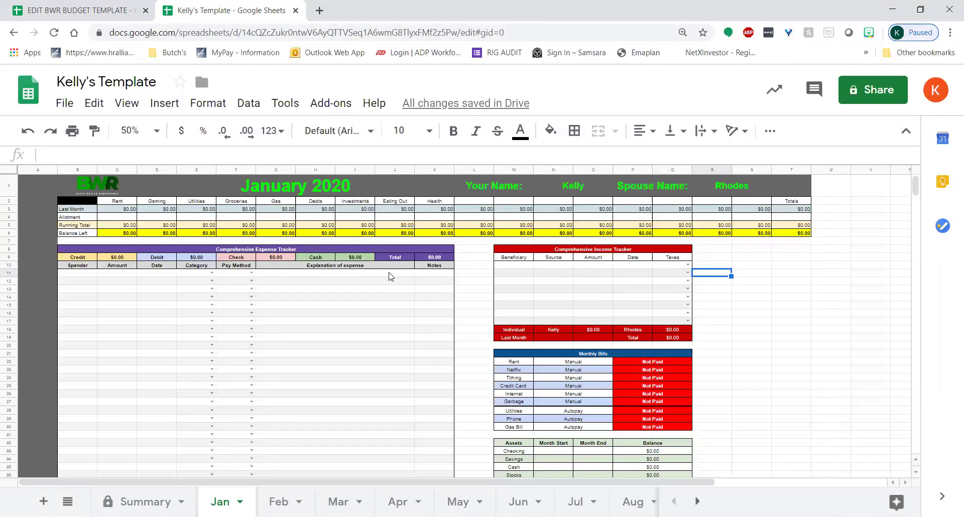
click(131, 202)
click(157, 202)
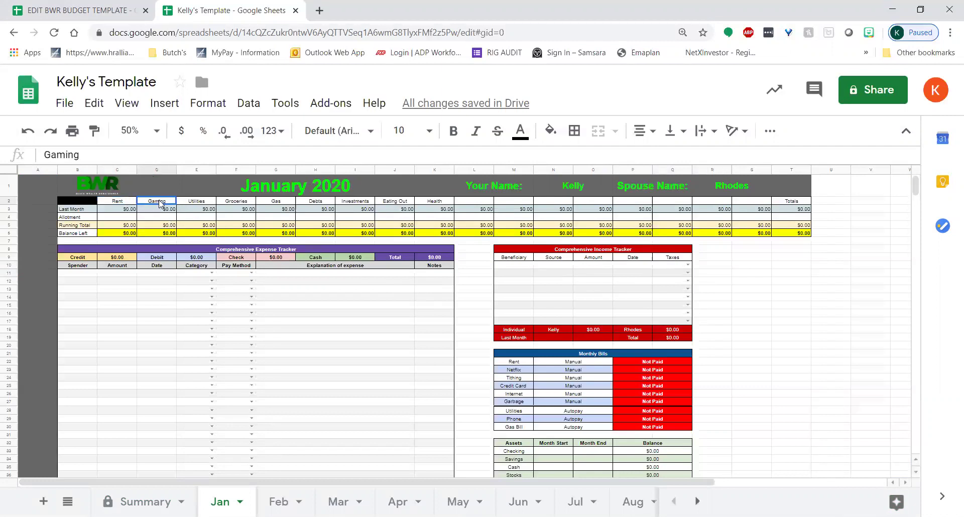
click(189, 202)
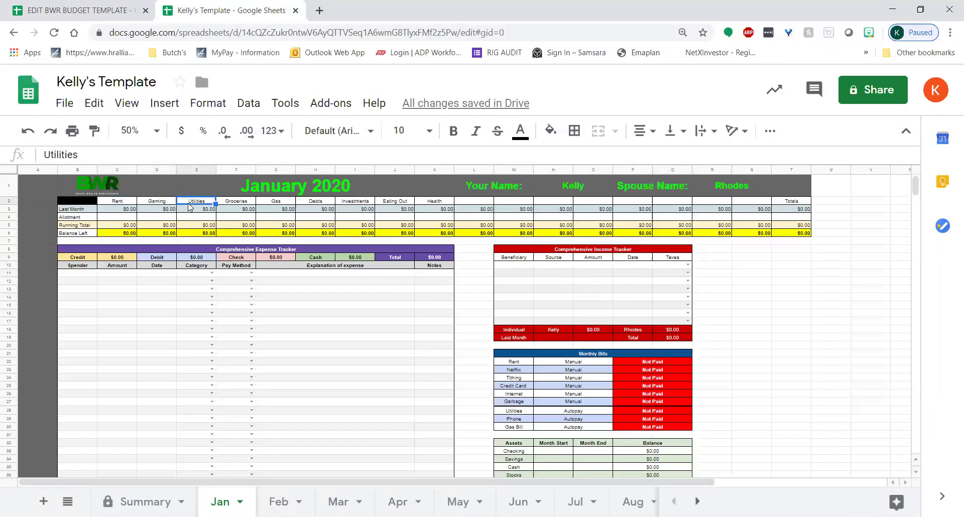
click(262, 203)
click(321, 193)
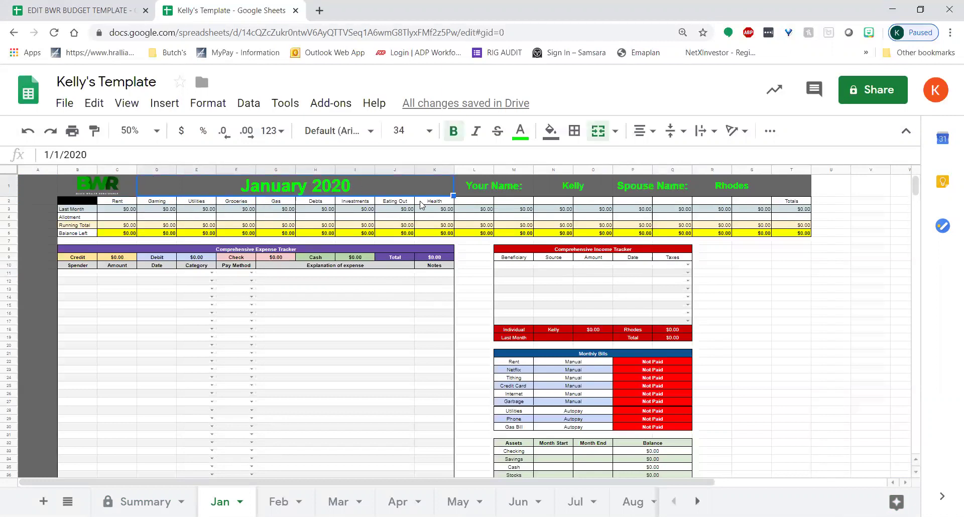
Clear the Rent category heading in row 2 of the Jan sheet
click(128, 203)
key(Delete)
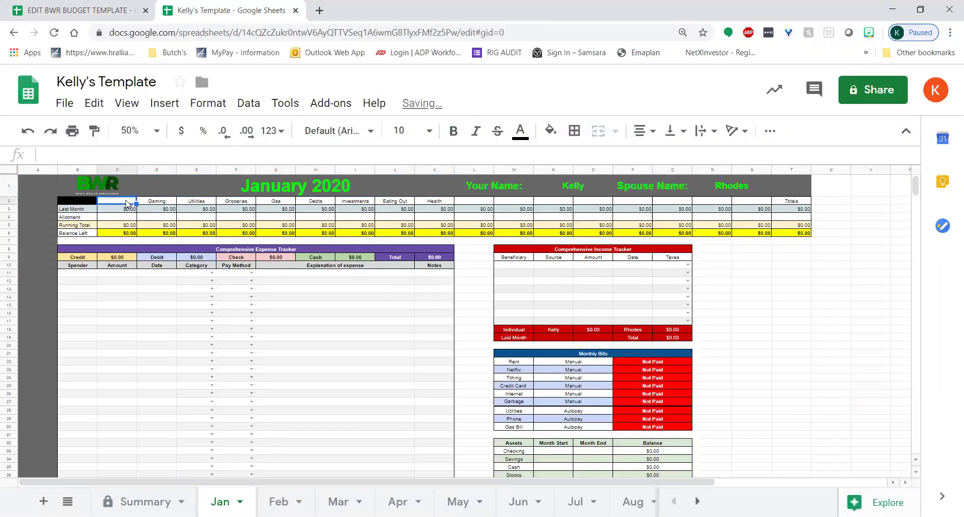
Enter Mortgage as the first expense category heading in row 2 of the Jan sheet
text(Mort)
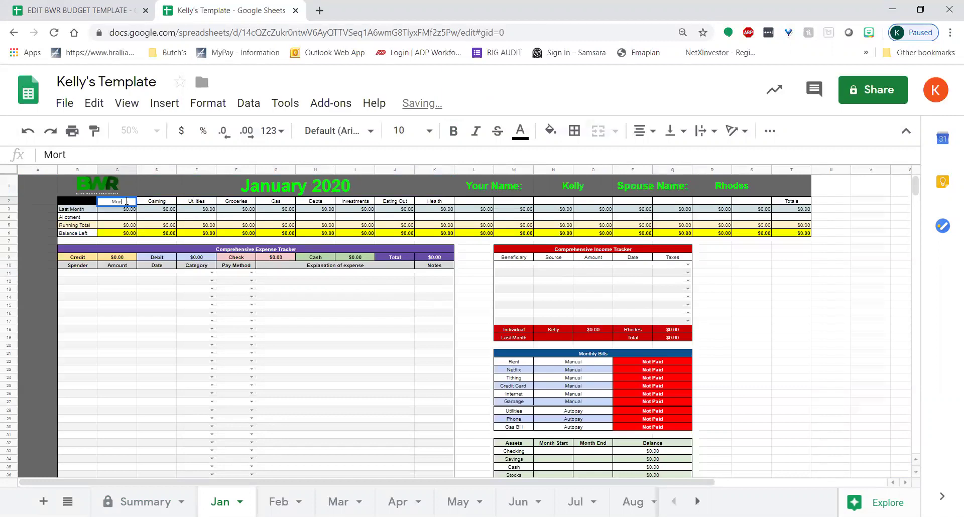
text(gage)
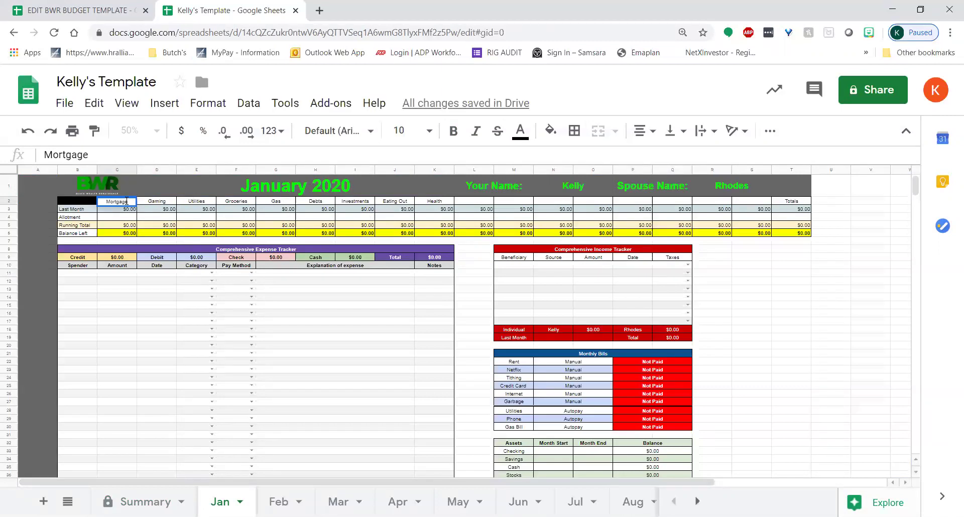
key(Return)
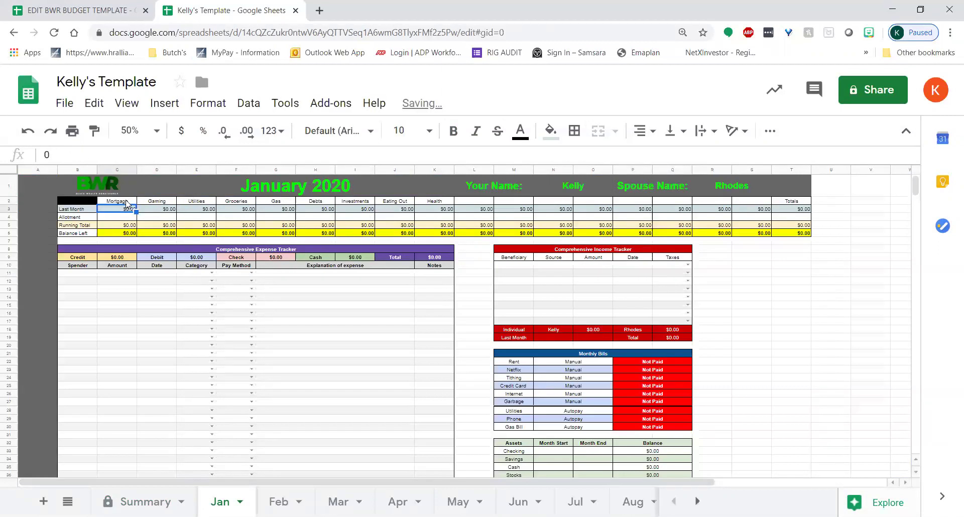
Replace the Gaming category heading in row 2 with Soccer
click(167, 203)
key(Delete)
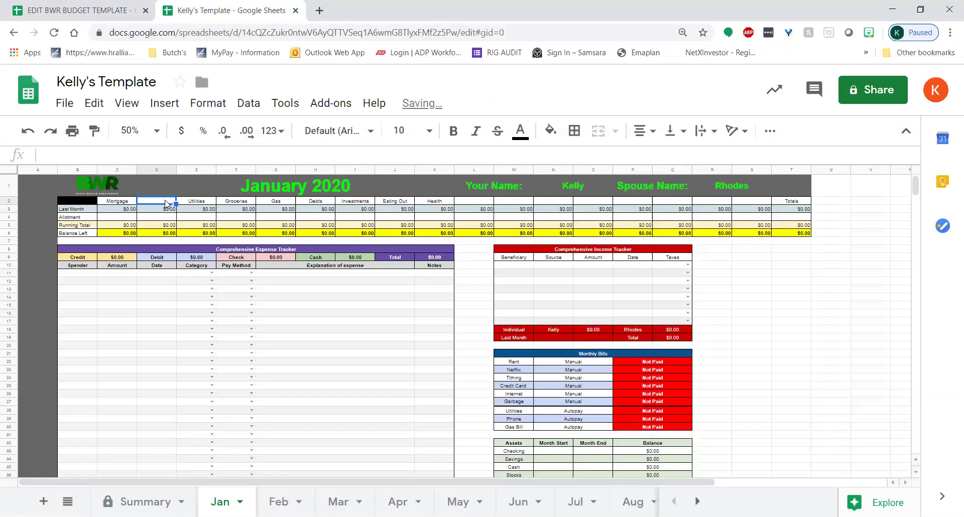
text(Soccer)
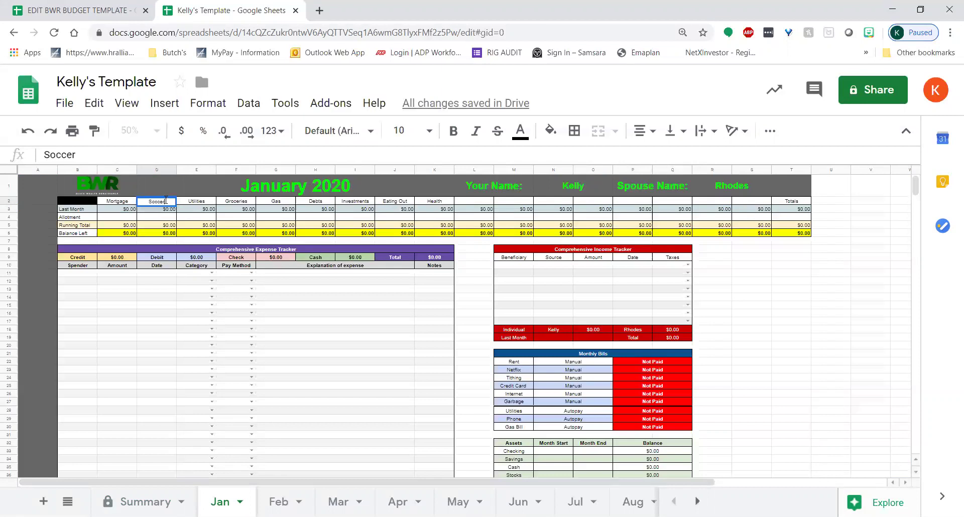
key(Return)
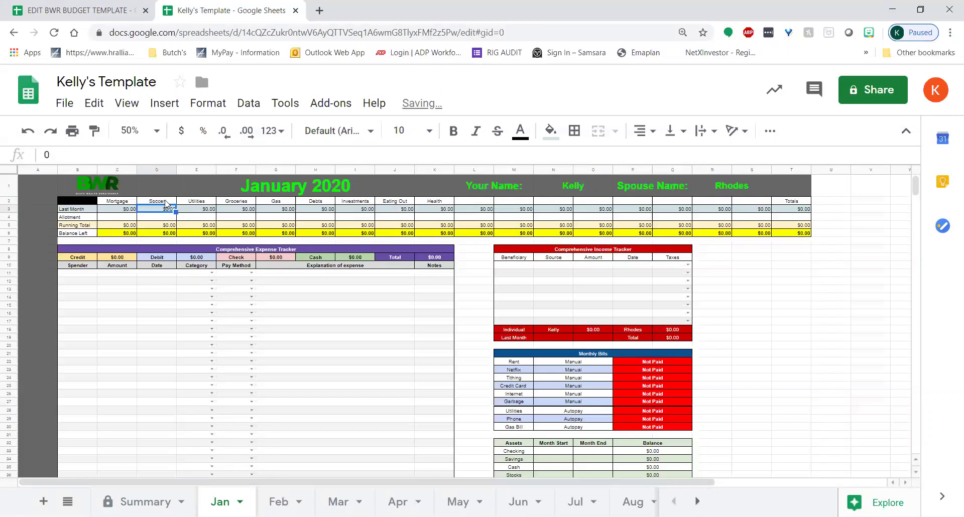
click(236, 201)
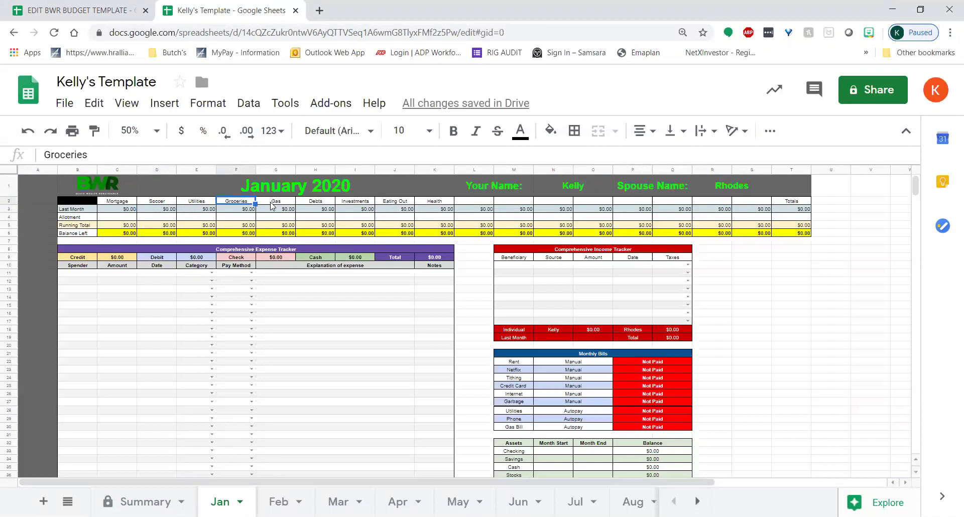
click(284, 195)
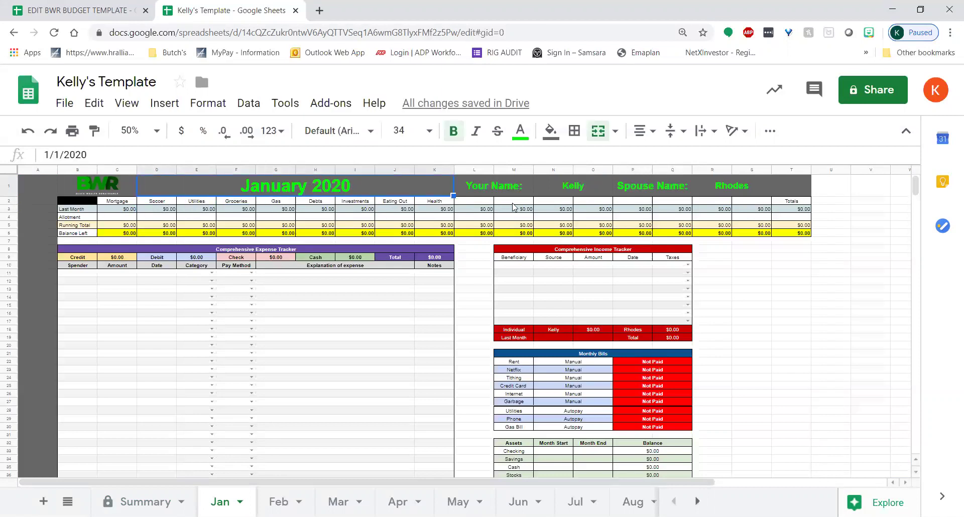
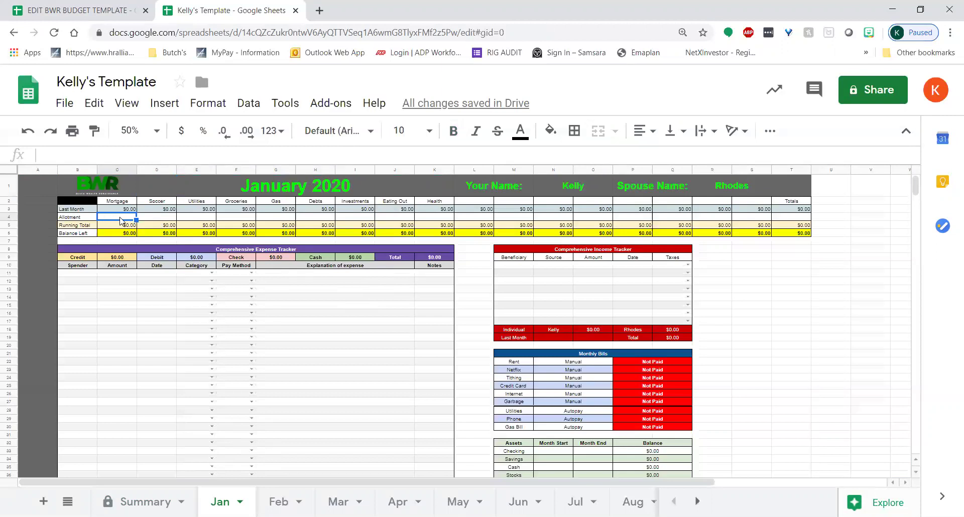
Set the January allotment for the Mortgage category to $1,000
double_click(121, 219)
text(10000)
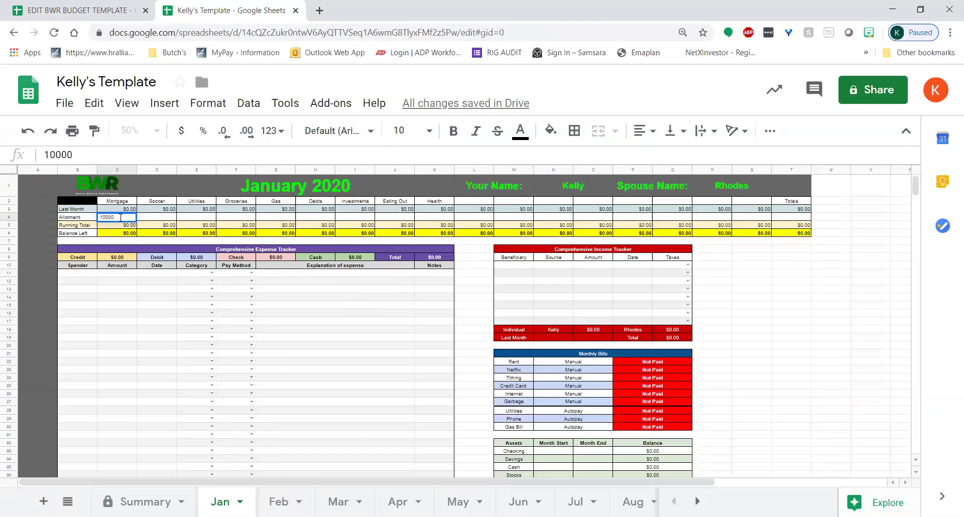
key(Return)
double_click(121, 219)
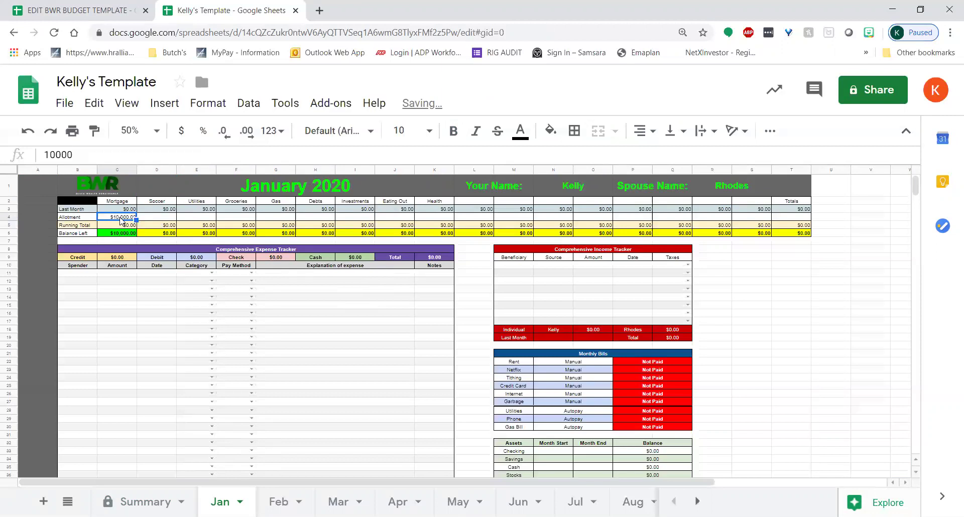
key(Delete)
key(Return)
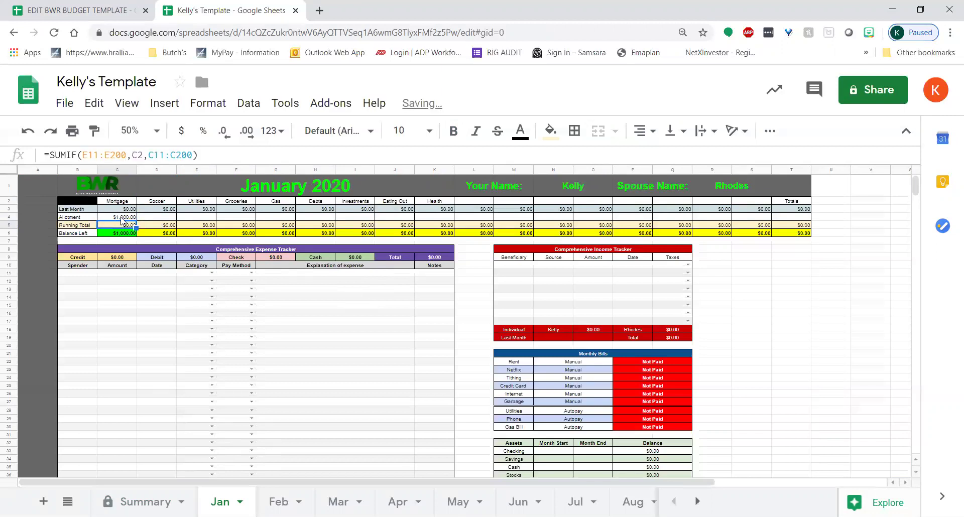
In the Allotment row, enter 50 for Soccer and 350 for Utilities
double_click(153, 217)
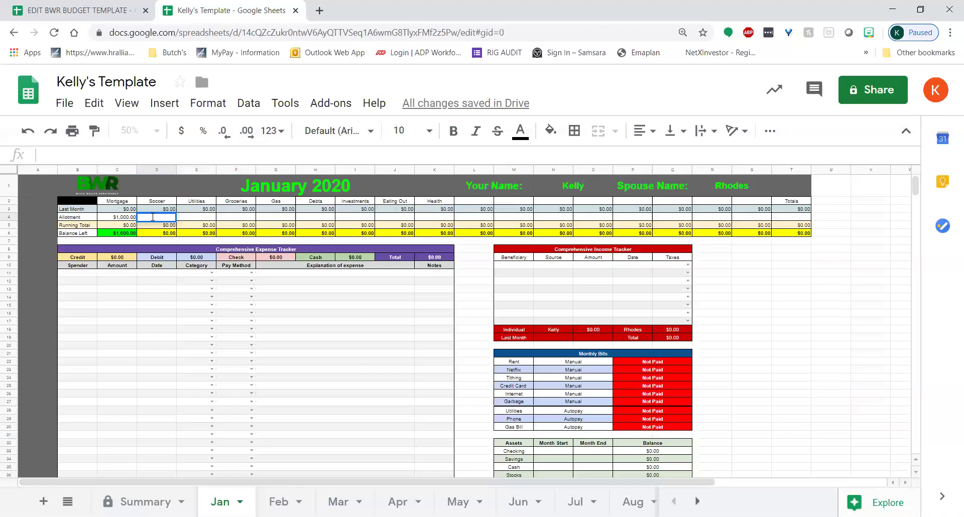
text(50)
key(Return)
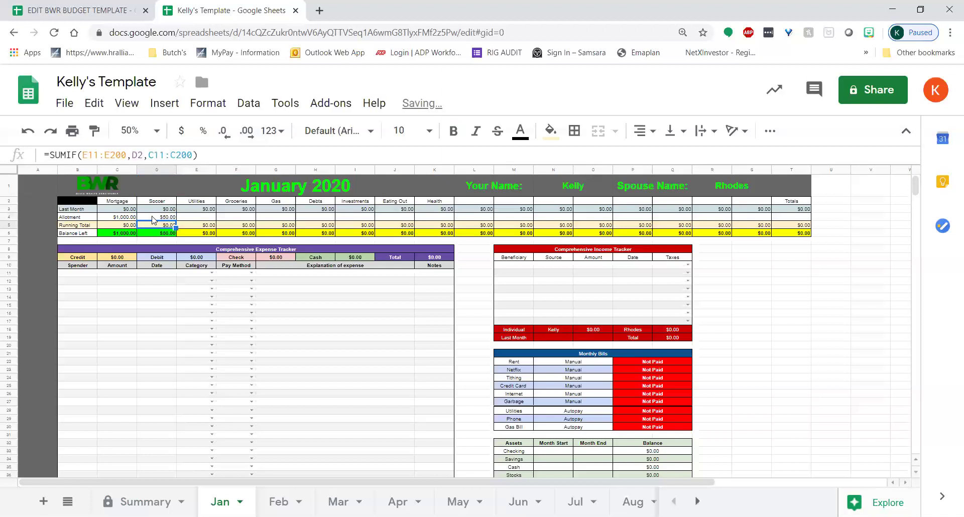
double_click(207, 217)
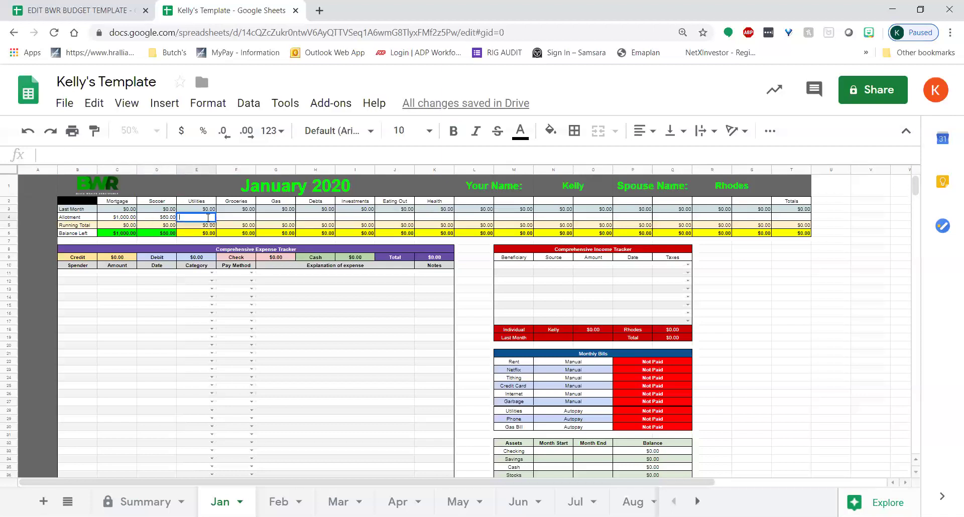
text(350)
key(Return)
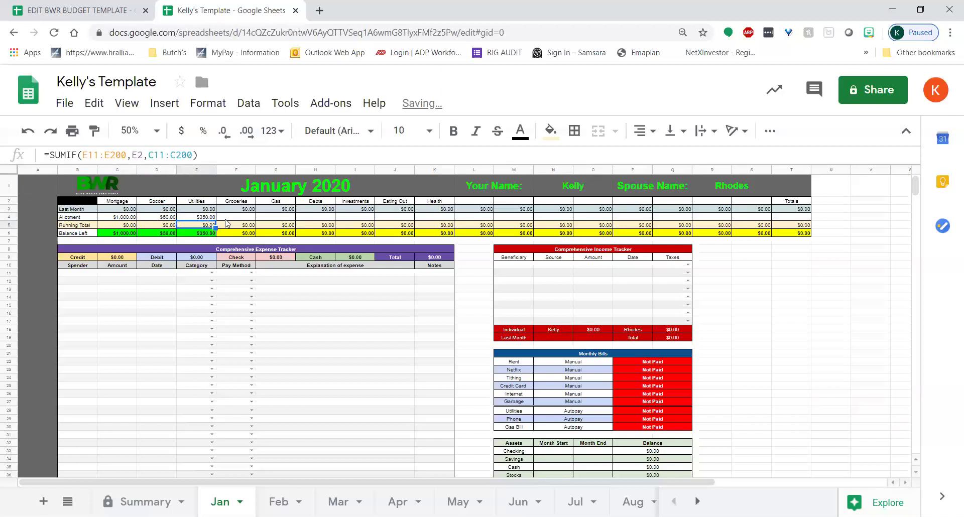
In the Allotment row, enter 400 for Groceries and 100 for Gas
double_click(226, 219)
text(400)
key(Return)
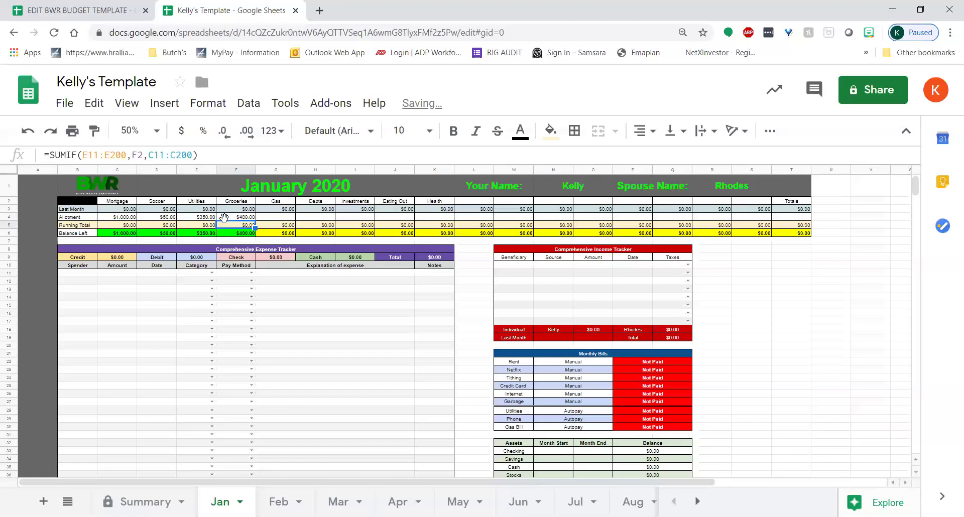
double_click(270, 217)
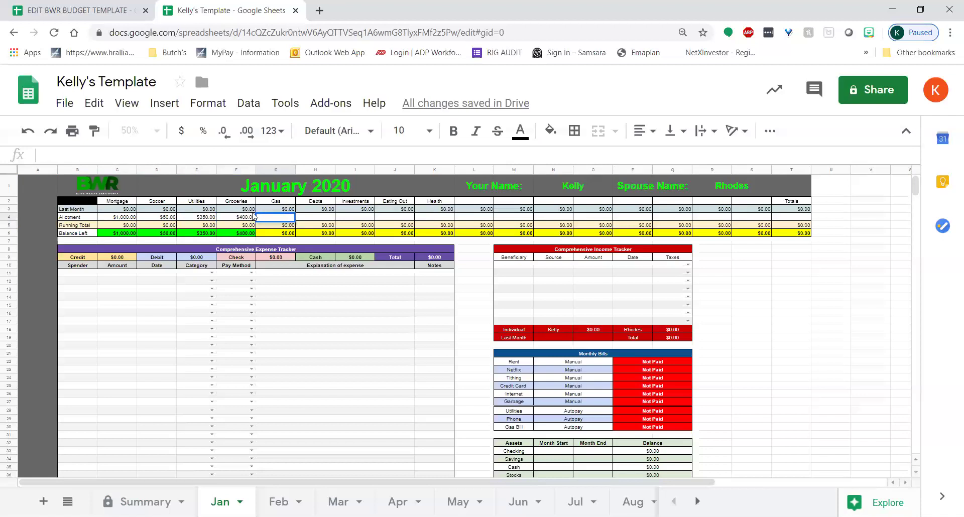
text(100)
key(Return)
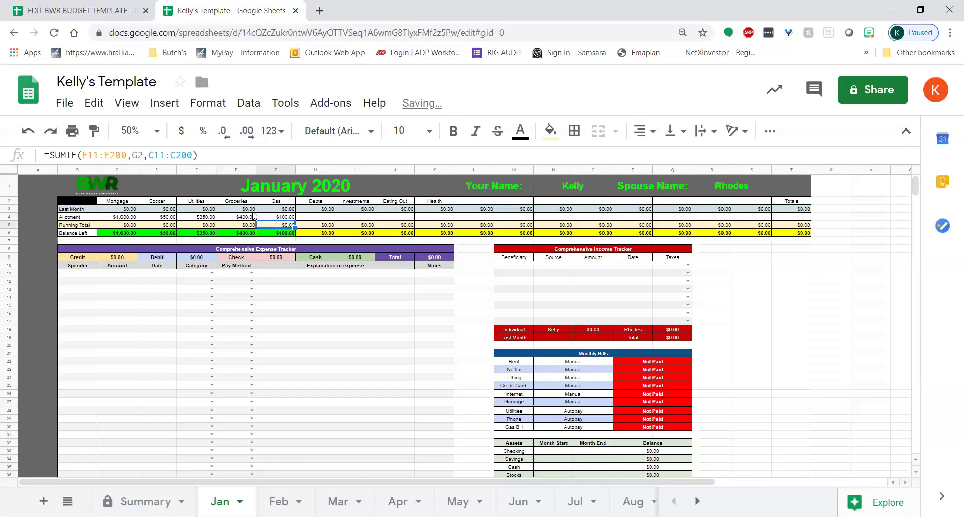
In the Allotment row, enter 90 for Debts and 200 for Investments
double_click(305, 216)
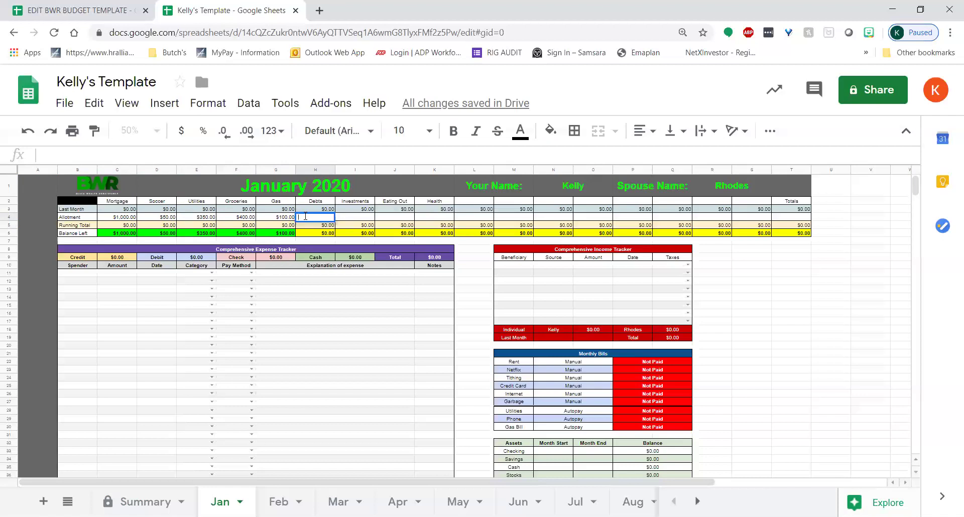
text(90)
key(Return)
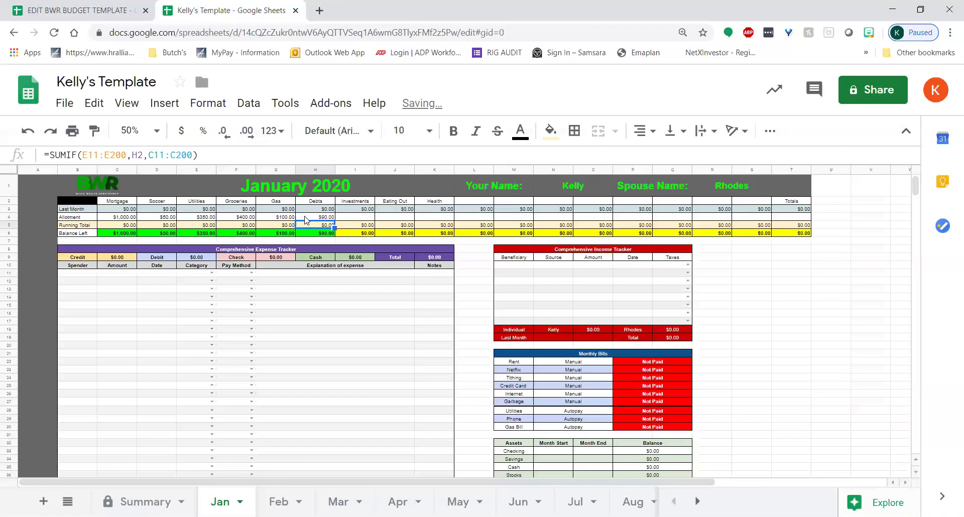
double_click(350, 217)
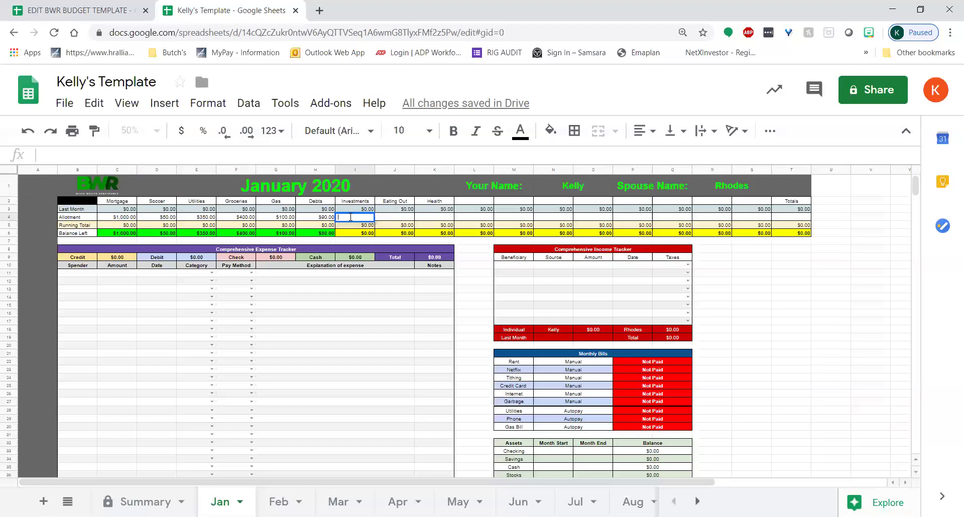
text(200)
key(Return)
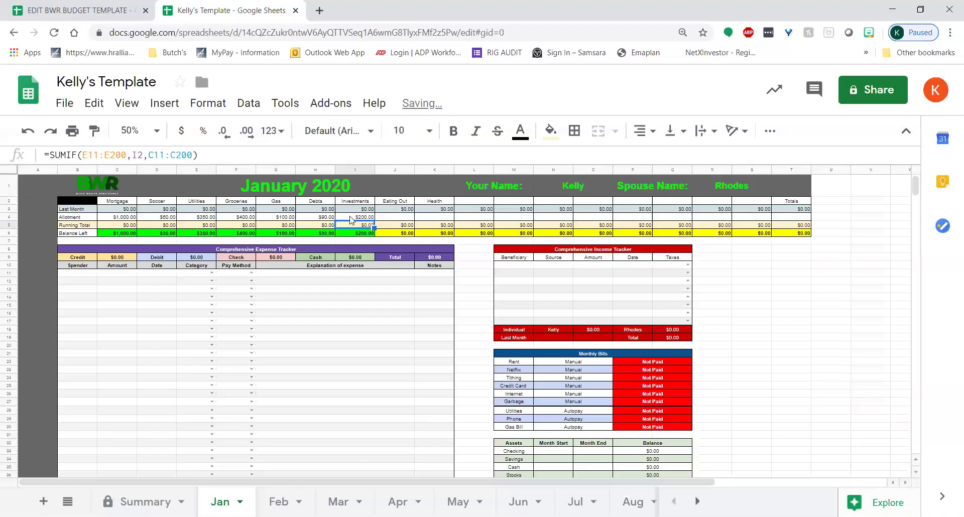
In the Allotment row, enter 50 for Eating Out and 80 for Health
double_click(383, 217)
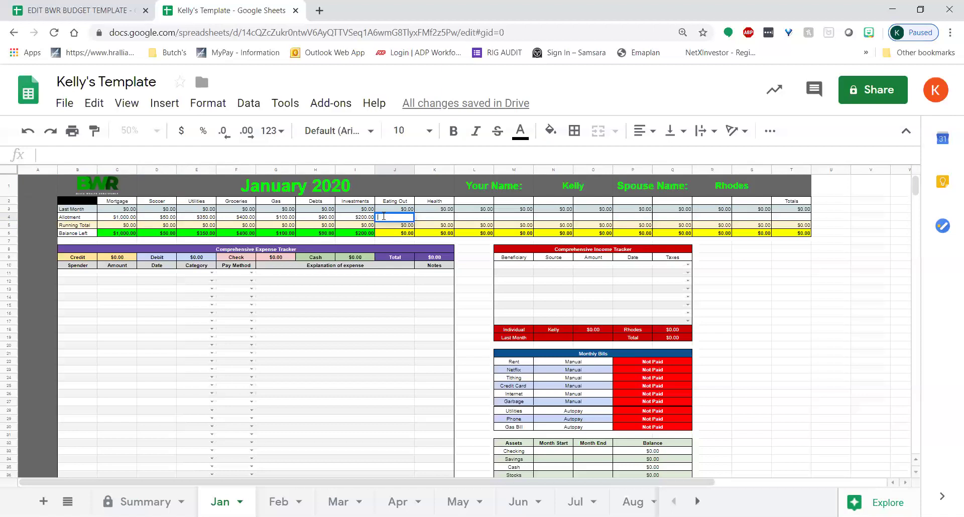
text(50)
key(Return)
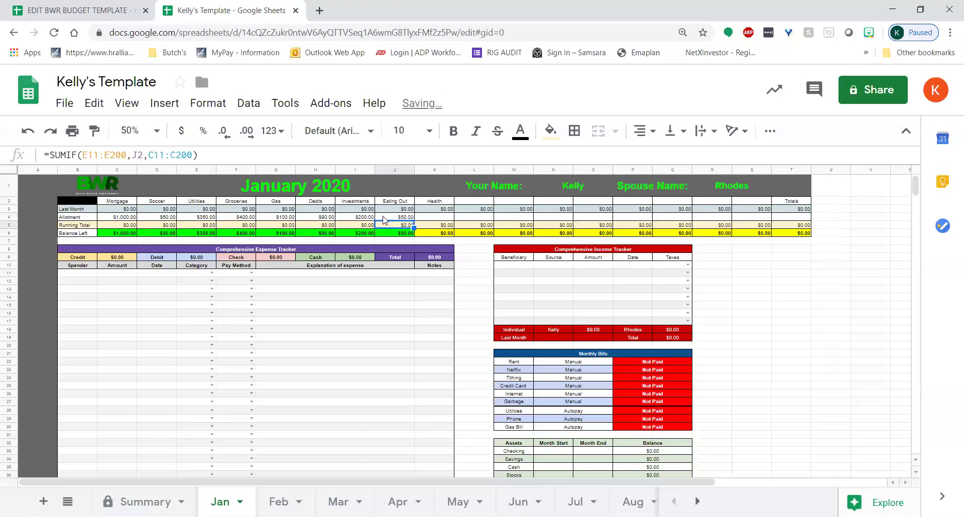
double_click(436, 217)
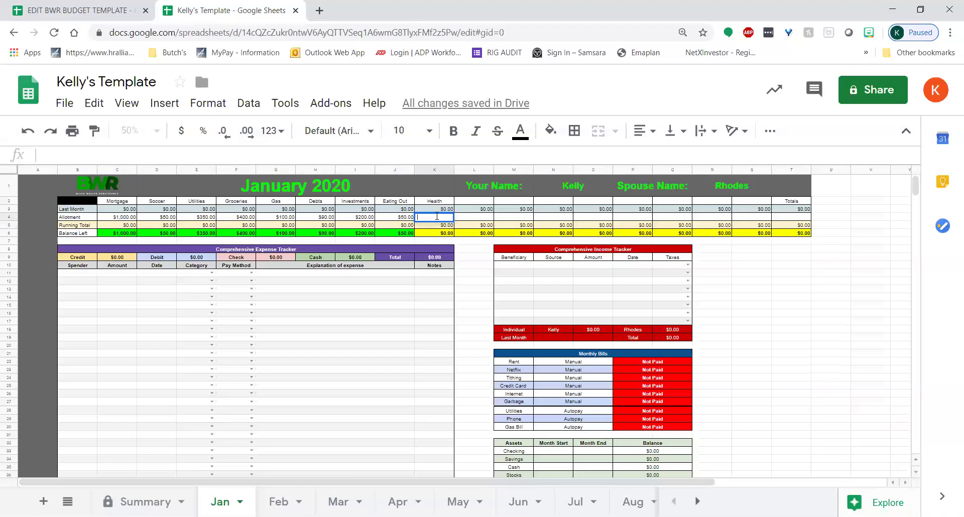
text(80)
key(Return)
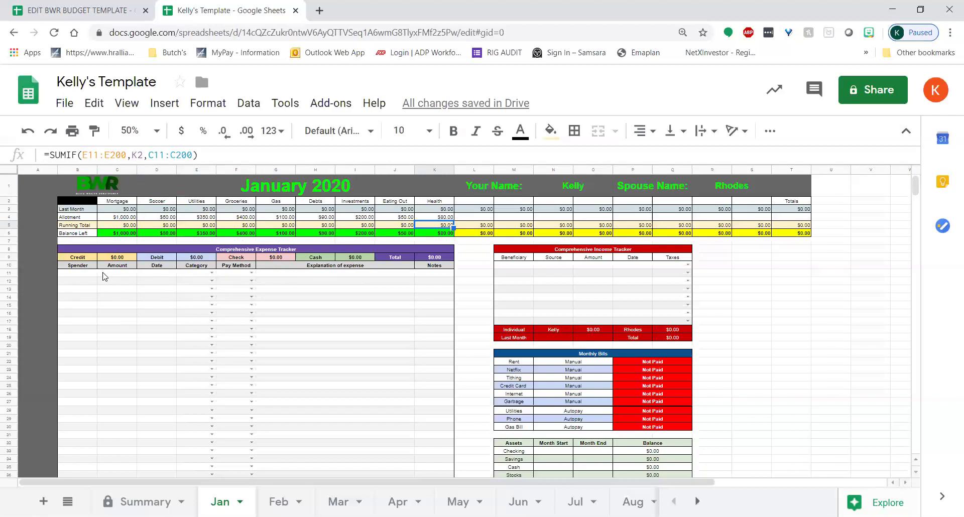
In the expense tracker's first row, enter the owner's first name as the spender and 10000 as the amount
click(75, 276)
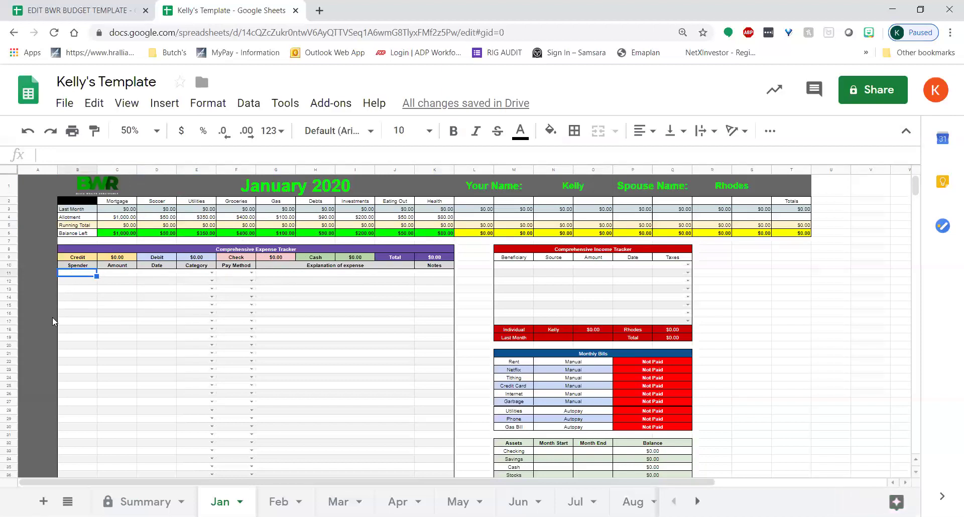
double_click(86, 275)
text(Ke)
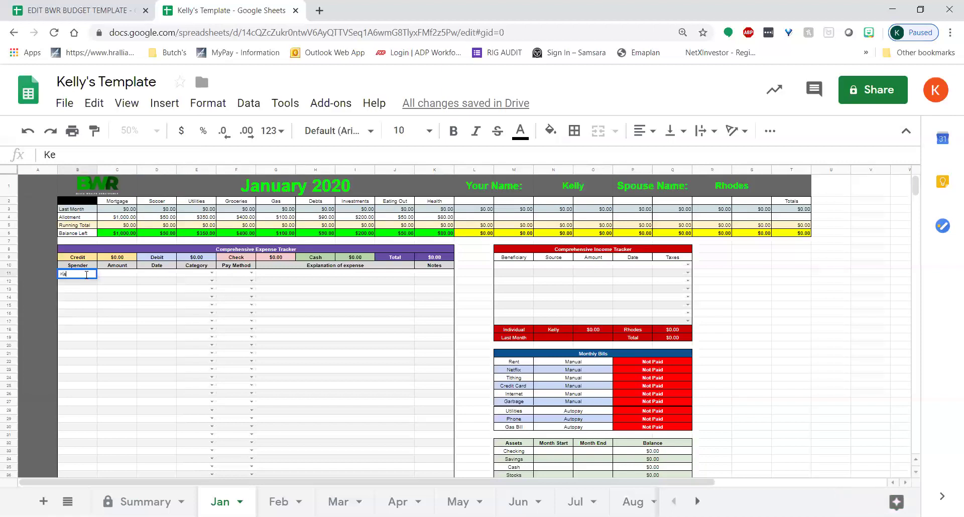
text(lly)
key(Return)
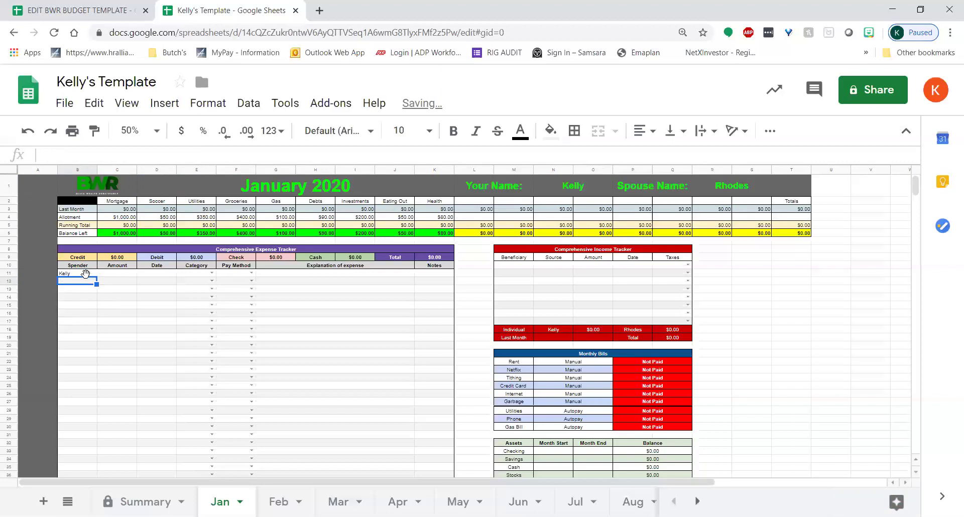
double_click(113, 273)
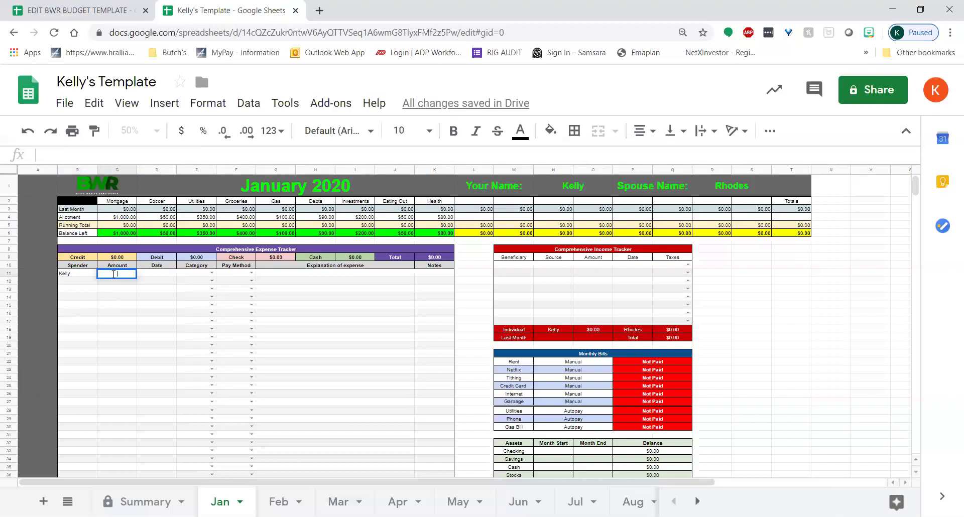
text(10000)
key(Return)
Date the first expense entry 01/12/2020 and assign it to the Mortgage category
double_click(147, 274)
text(01/)
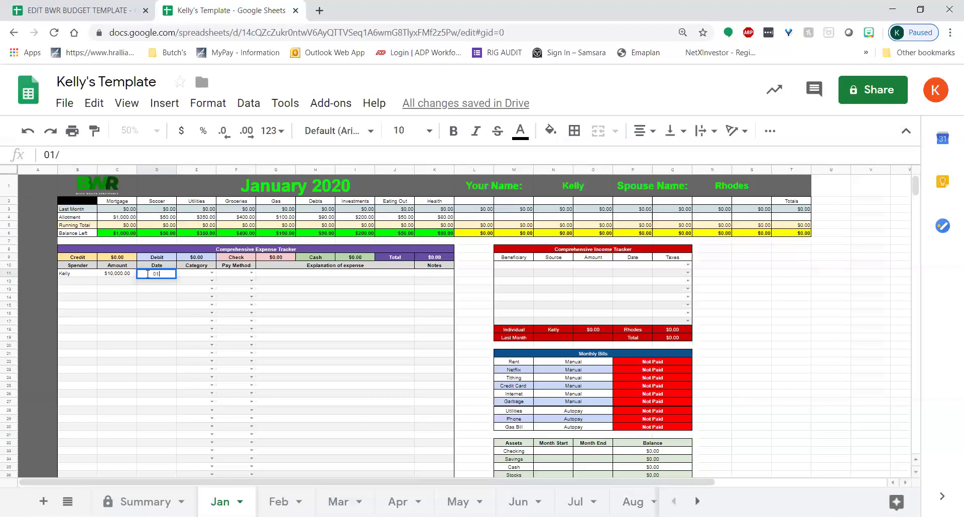
text(12/2020)
key(Return)
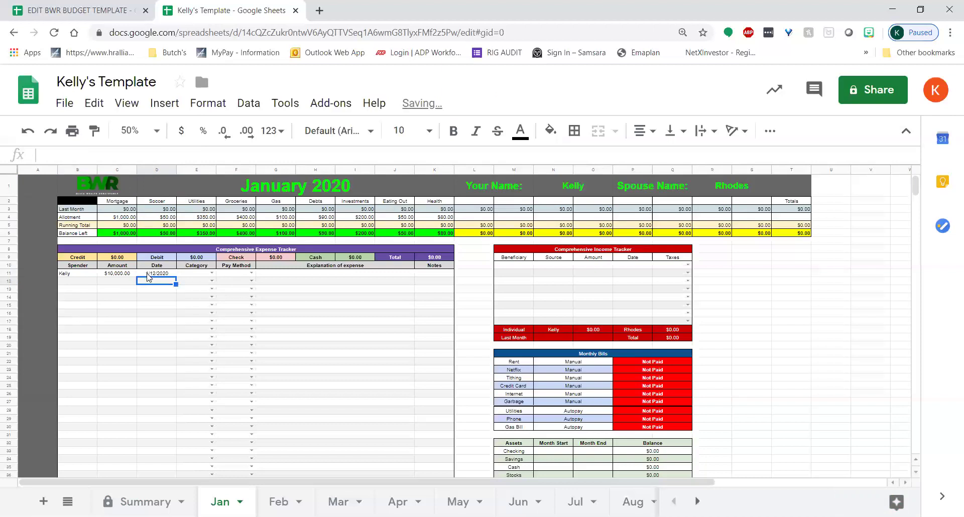
click(211, 273)
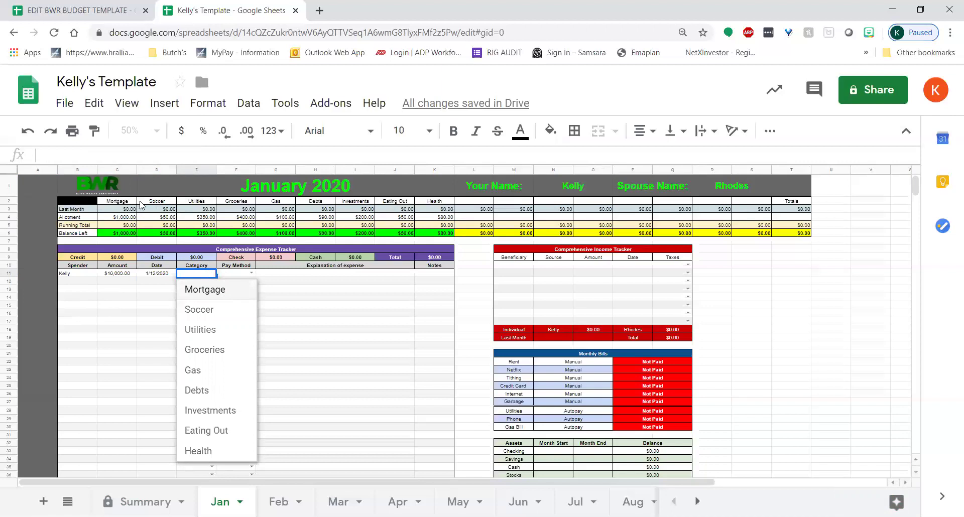
click(206, 290)
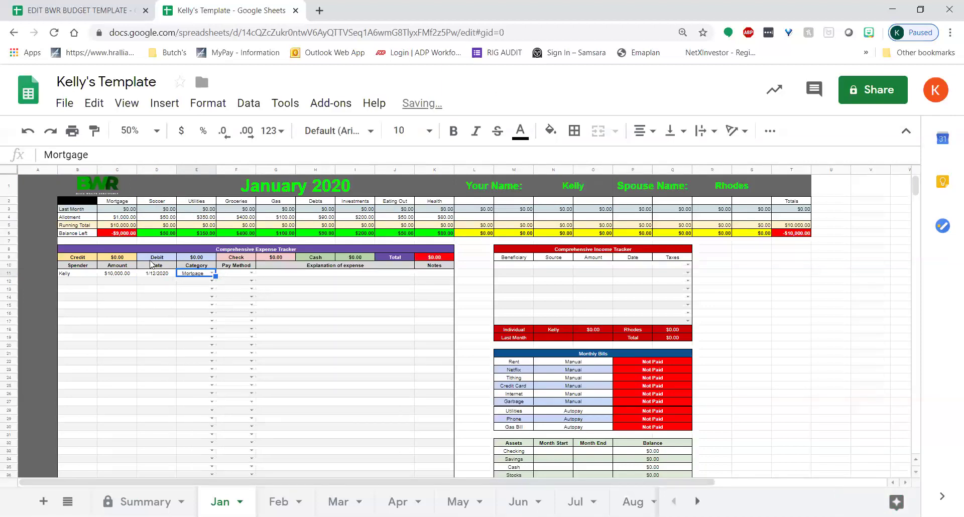
Correct the first expense entry's amount to 1000
click(118, 275)
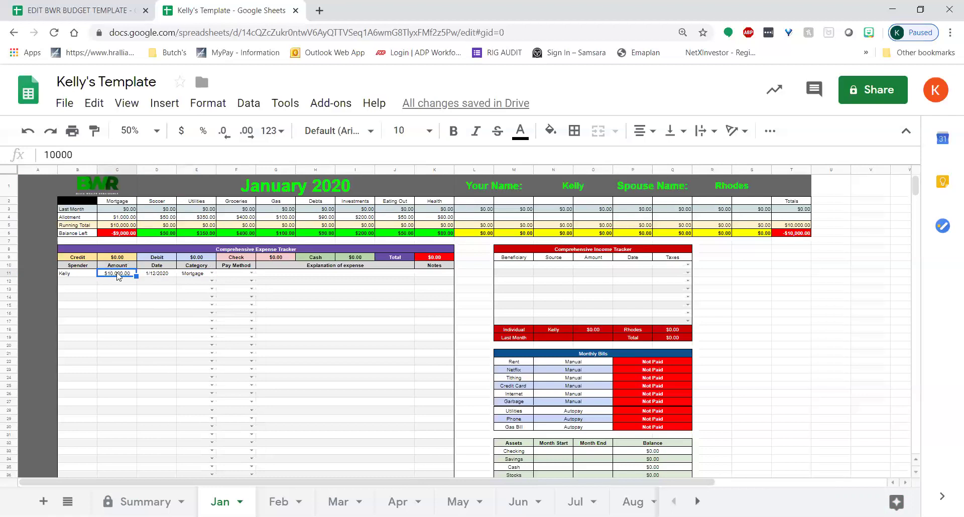
double_click(127, 273)
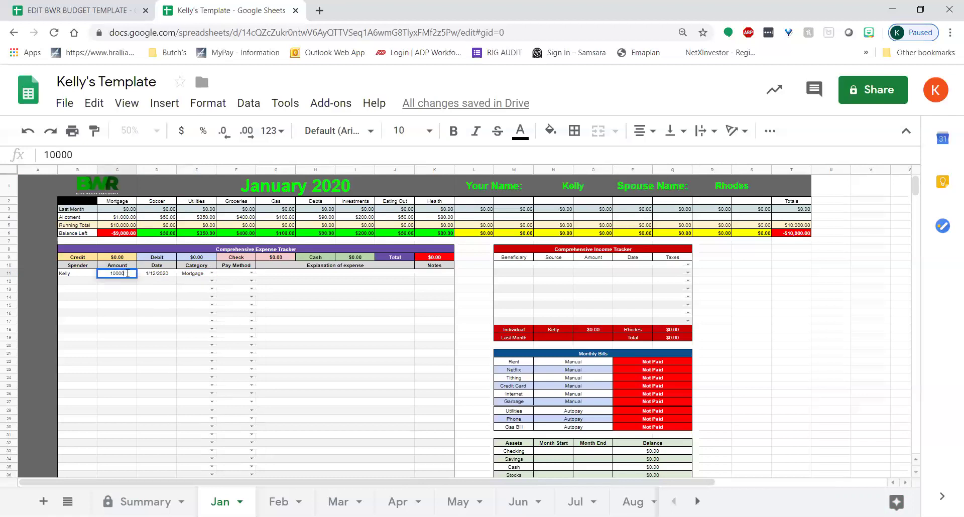
key(BackSpace)
key(Return)
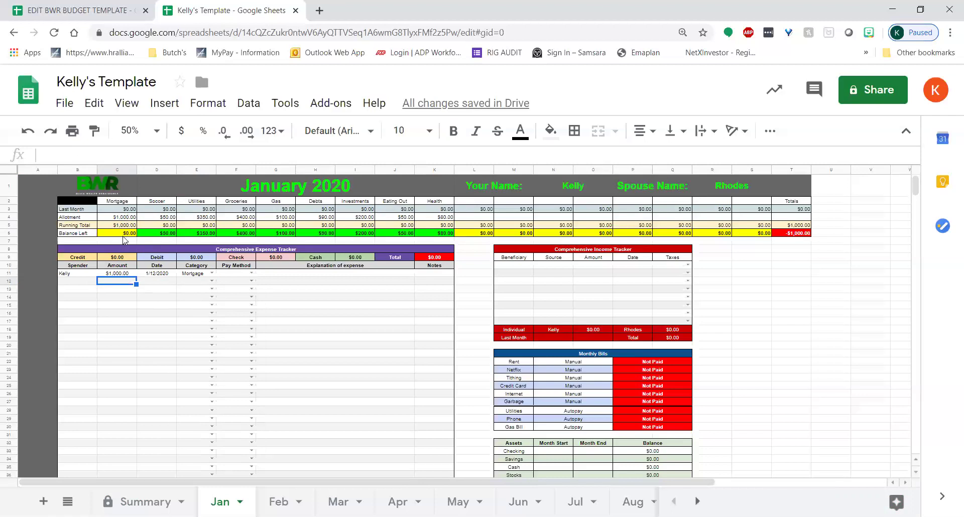
Set the pay method of the first expense entry to Cash
click(250, 273)
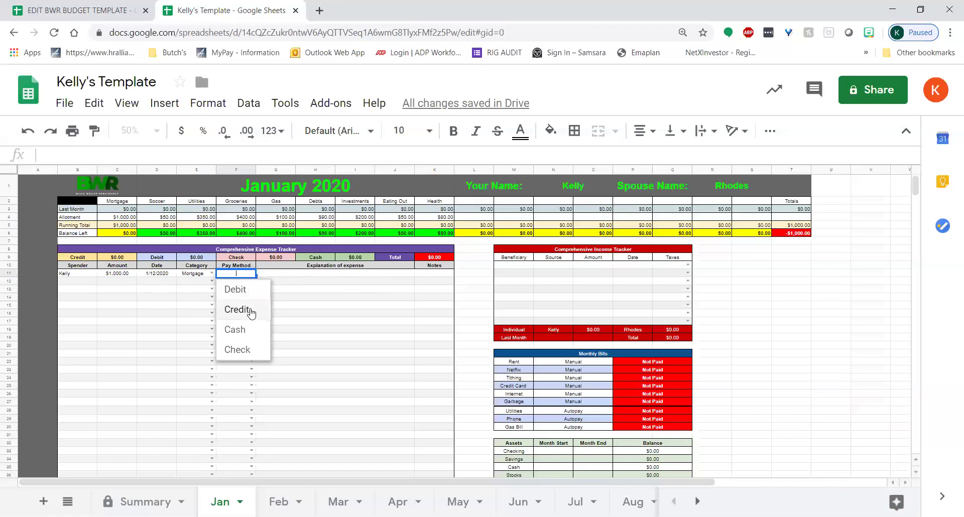
click(243, 329)
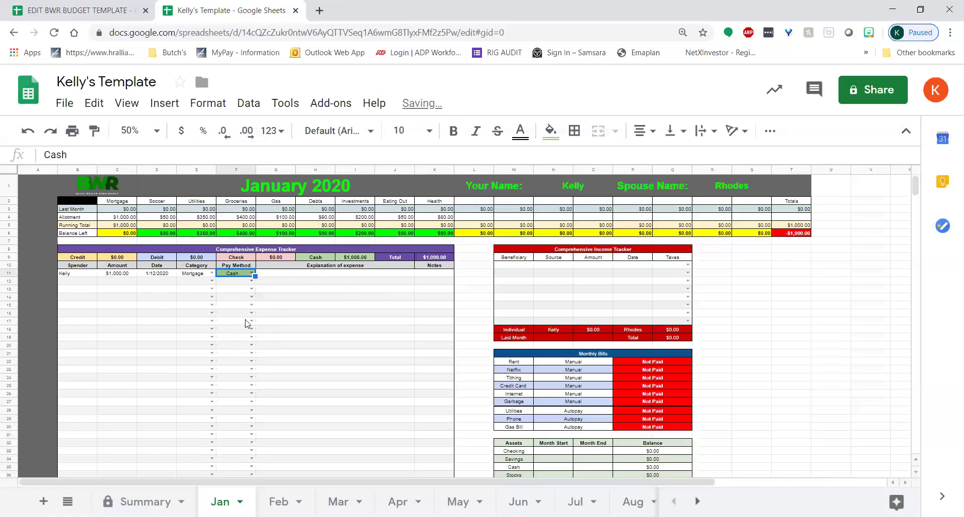
click(305, 276)
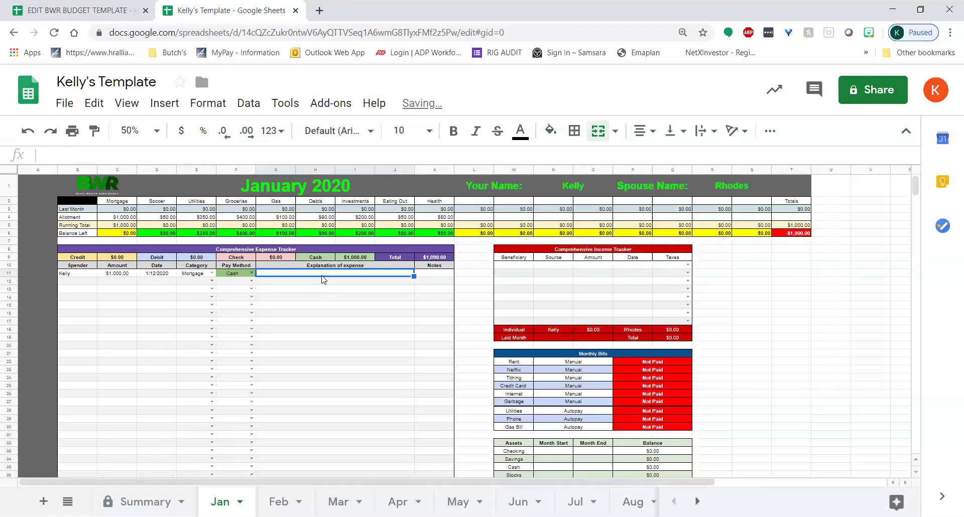
click(422, 280)
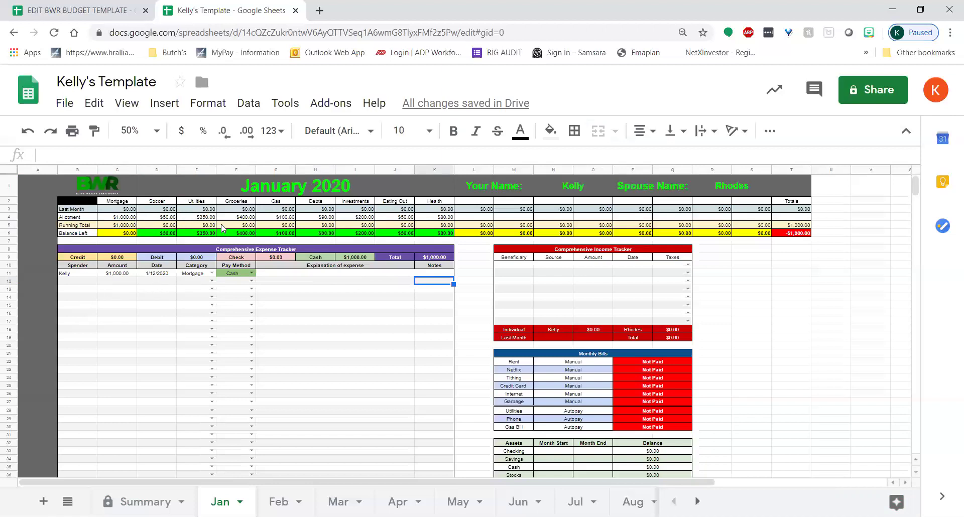
In the expense tracker's second row, enter the owner's first name as the spender and 30 as the amount
click(82, 281)
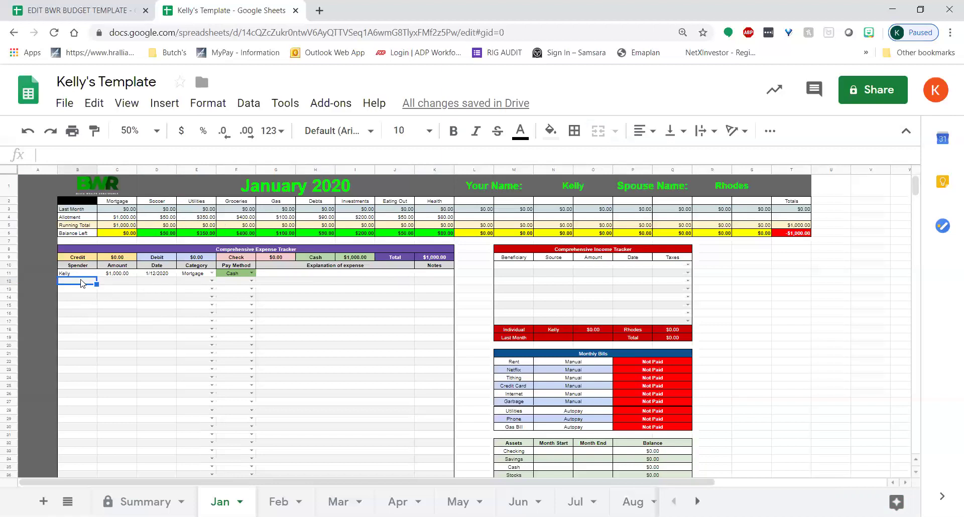
double_click(82, 280)
text(Kelly)
key(Return)
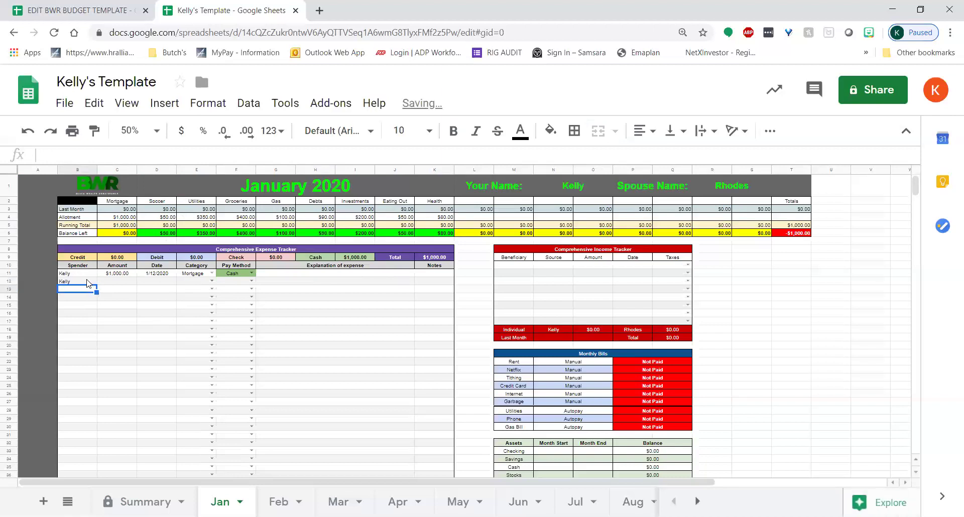
double_click(128, 282)
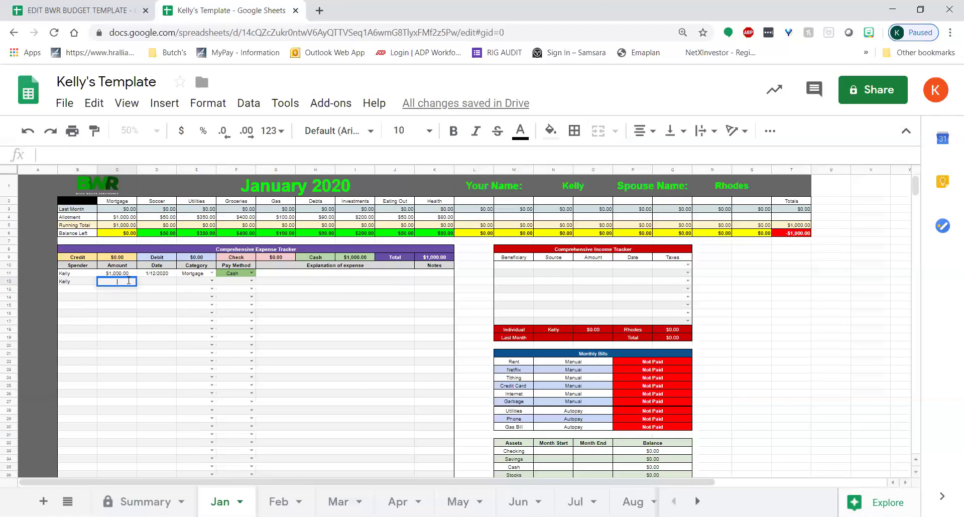
text(30)
key(Return)
Extend the first expense's date down to 1/13/2020 for the second expense and assign that entry to the Soccer category
double_click(166, 282)
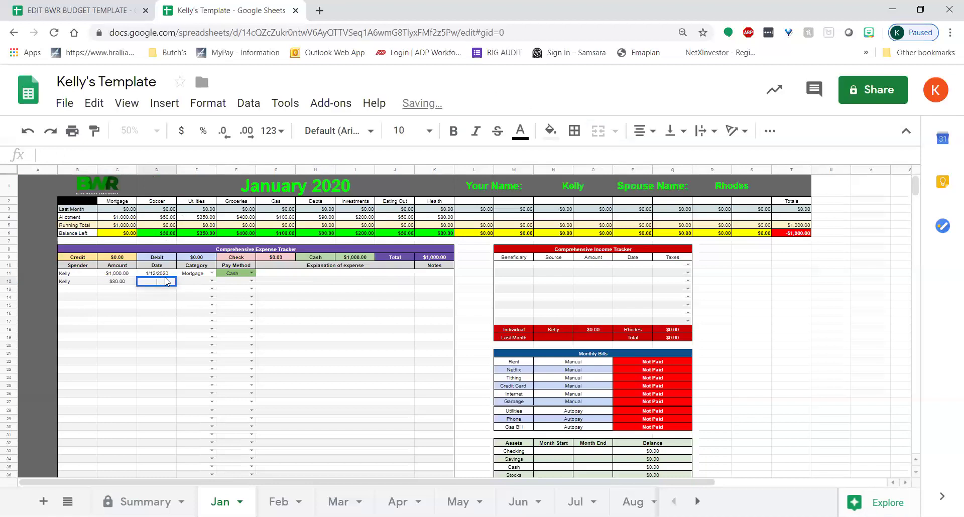
click(167, 274)
drag(176, 277, 172, 281)
click(211, 281)
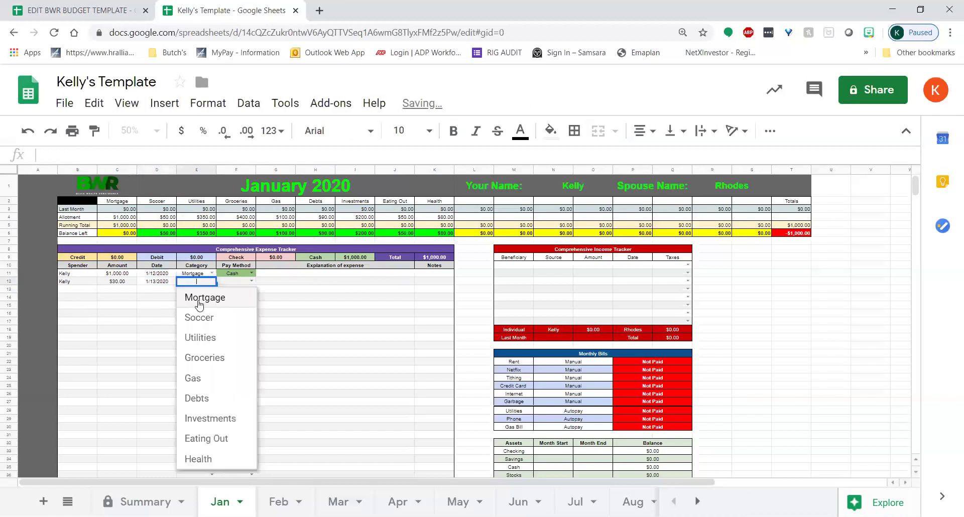
click(199, 317)
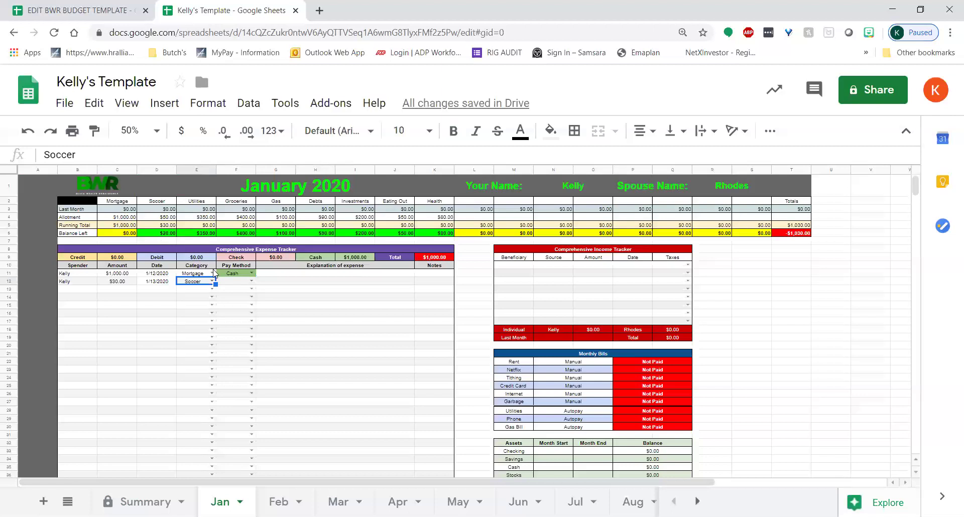
Set the pay method of the second expense entry to Debit
click(252, 281)
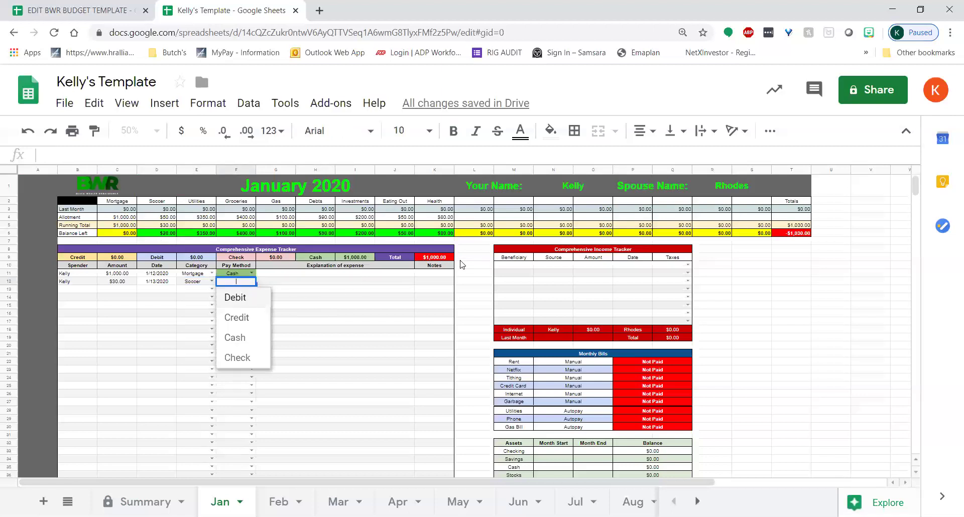
click(235, 298)
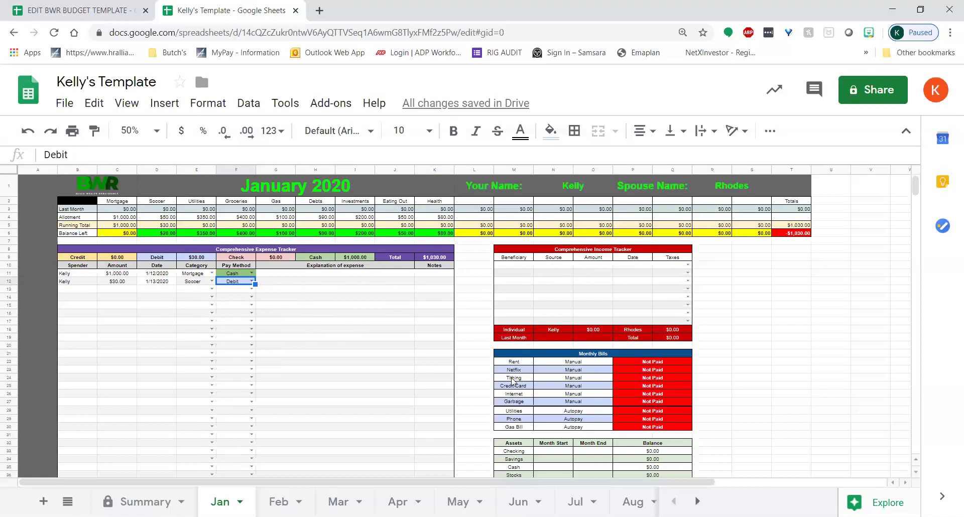
click(521, 365)
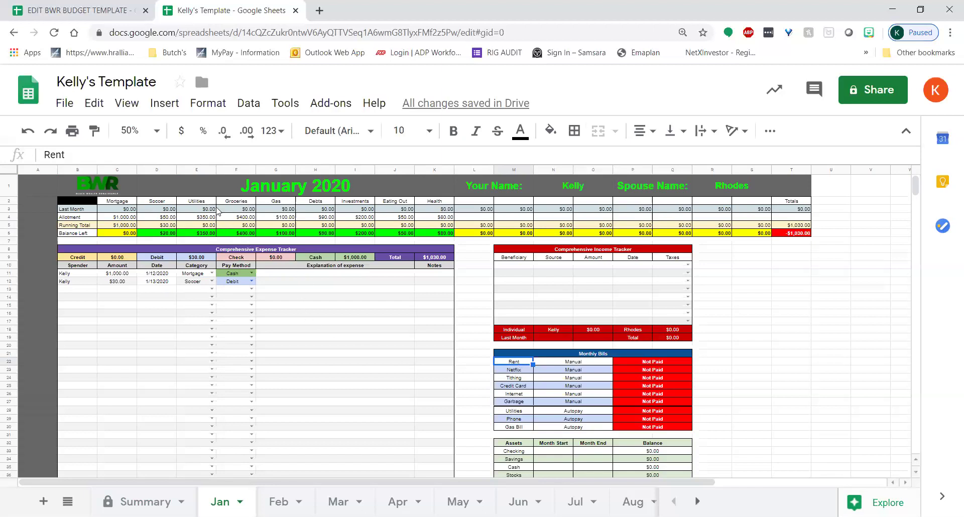
In the expense tracker's third row, enter the owner's first name as the spender and 350 as the amount
click(84, 289)
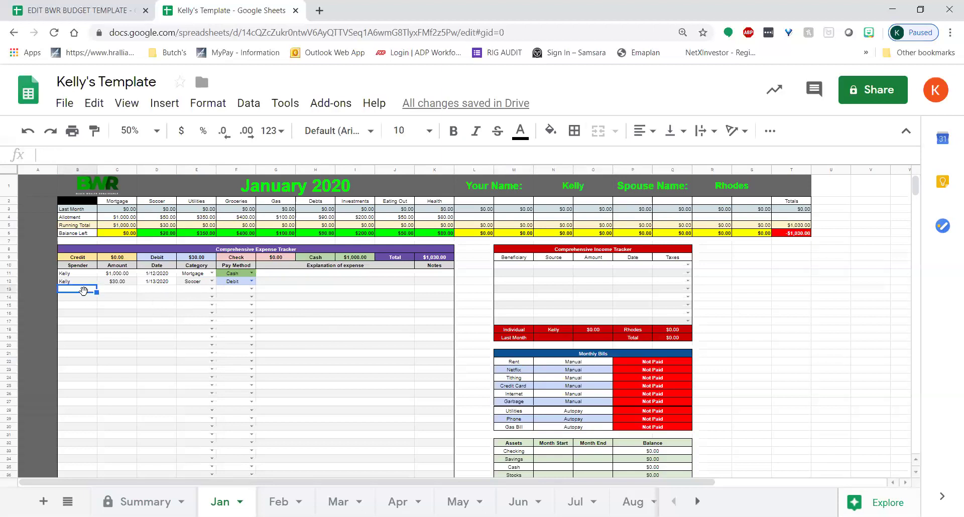
double_click(84, 291)
text(Kelly)
key(Return)
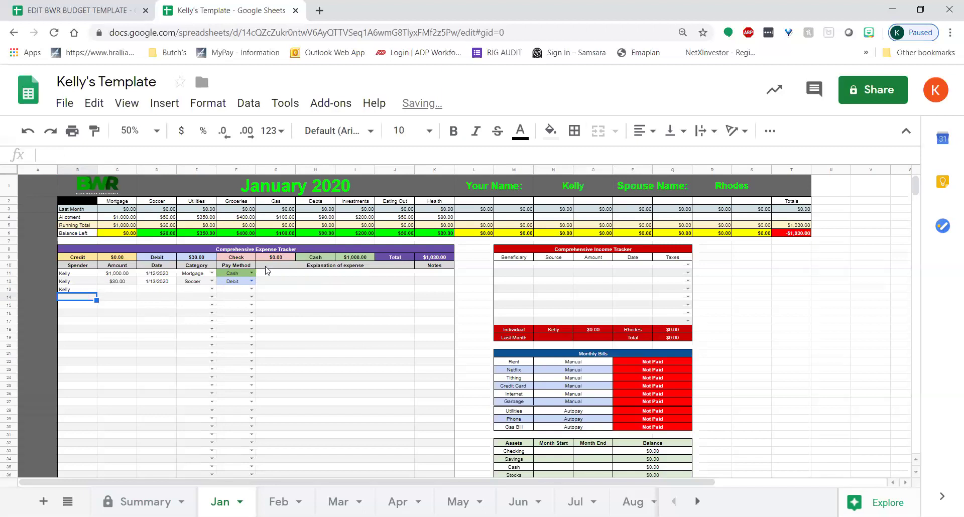
double_click(120, 289)
text(350)
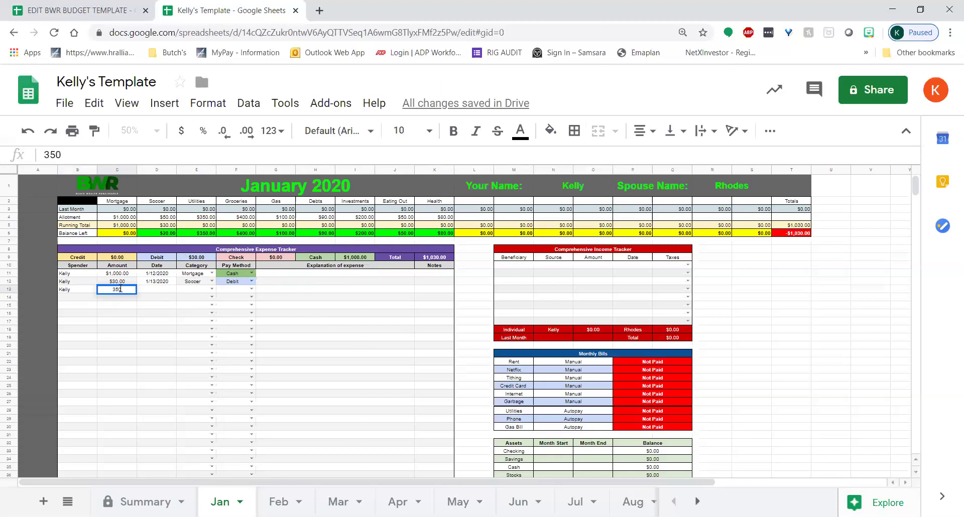
key(Return)
Extend the second expense's date down to 1/14/2020 for the third expense and assign that entry to the Utilities category
click(168, 282)
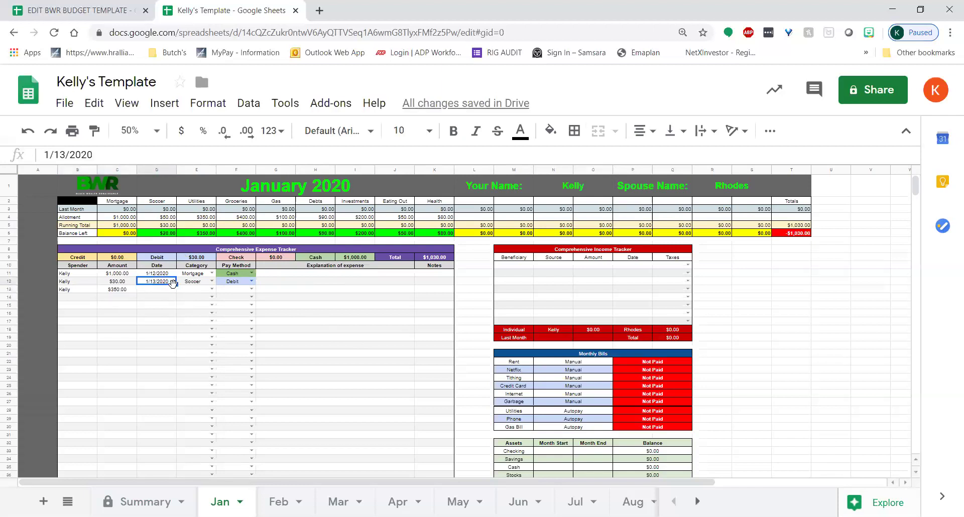
drag(175, 285, 171, 292)
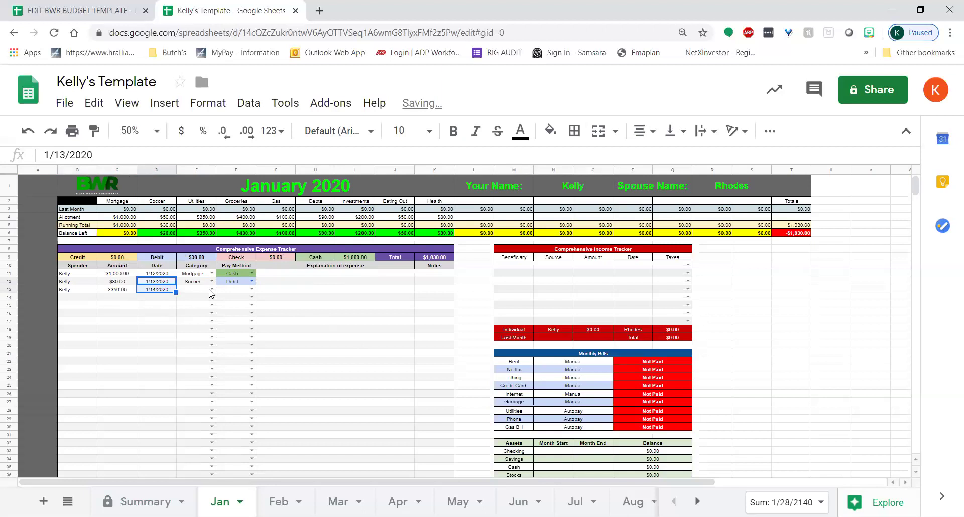
click(211, 289)
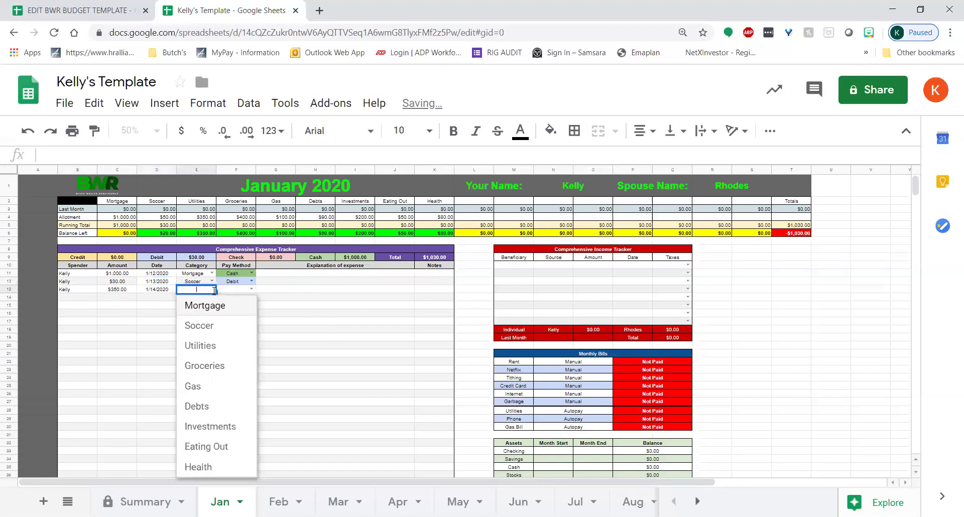
click(221, 345)
Set the pay method of the third expense entry to Debit
click(251, 290)
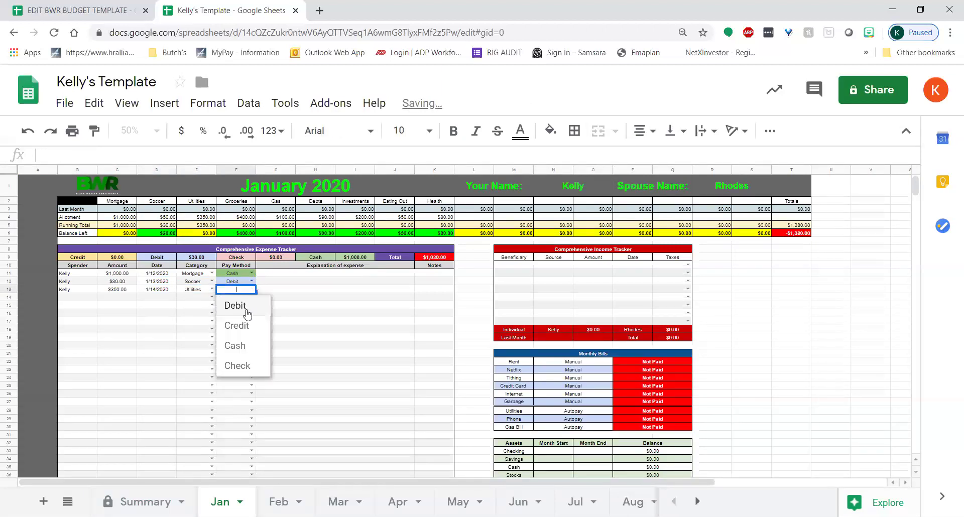
click(253, 307)
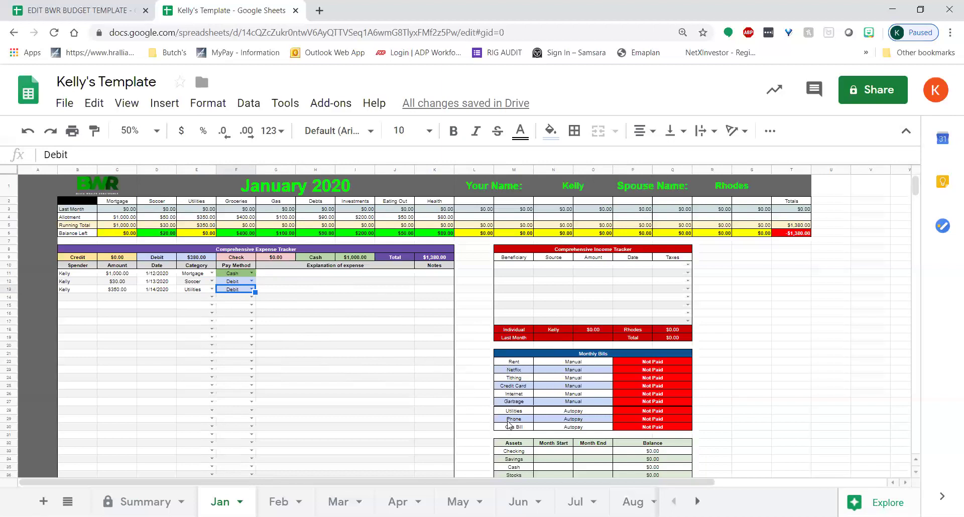
click(510, 362)
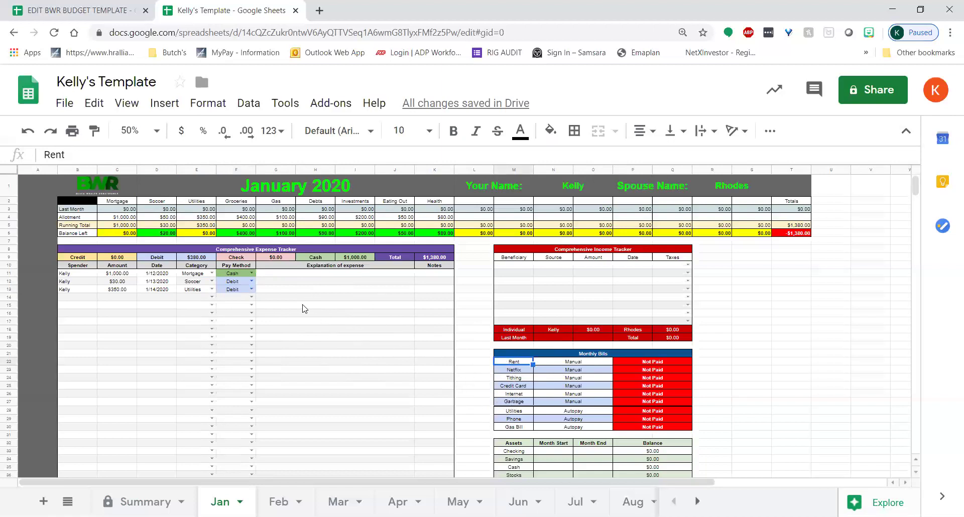
Enter "Utilities" as the explanation of the third expense entry
double_click(296, 290)
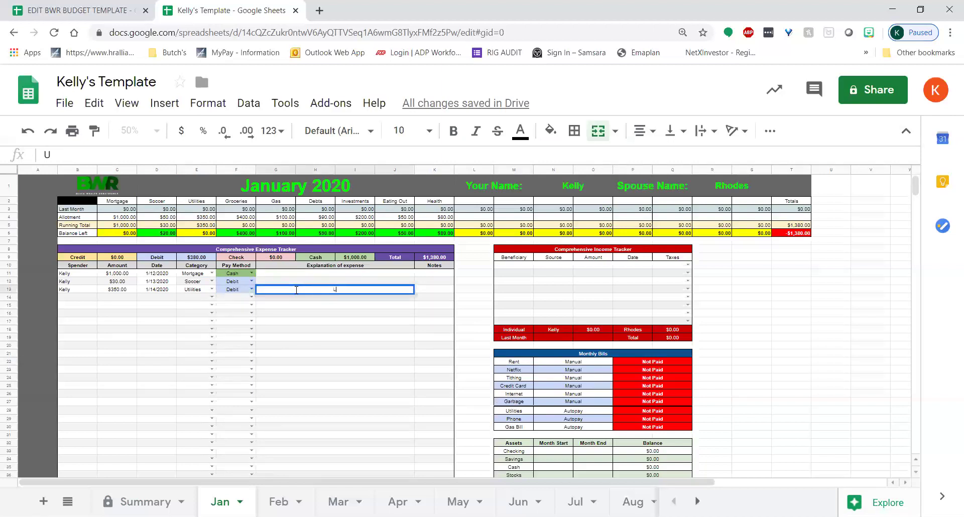
text(Utilities)
key(Return)
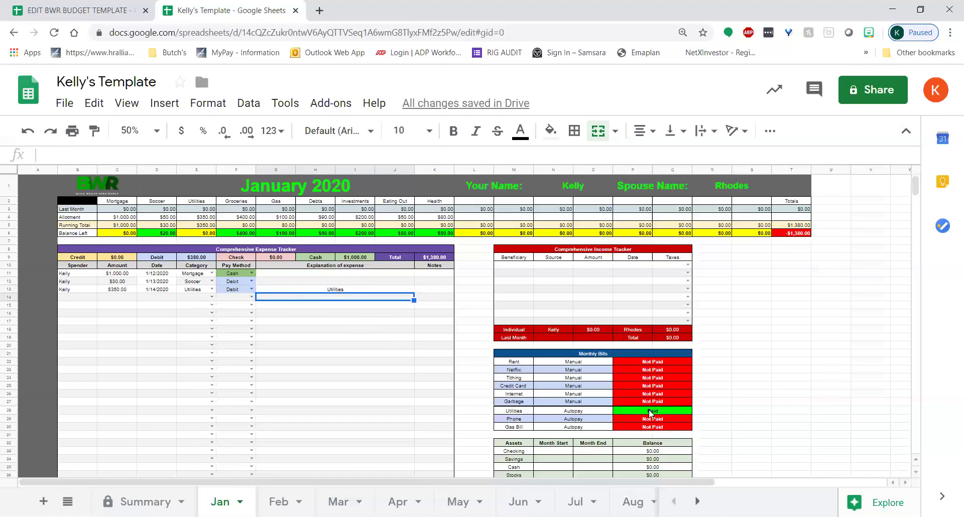
Rewrite the third expense's explanation in capitals as "UTILITIES"
double_click(369, 289)
key(BackSpace)
key(BackSpace)
key(BackSpace)
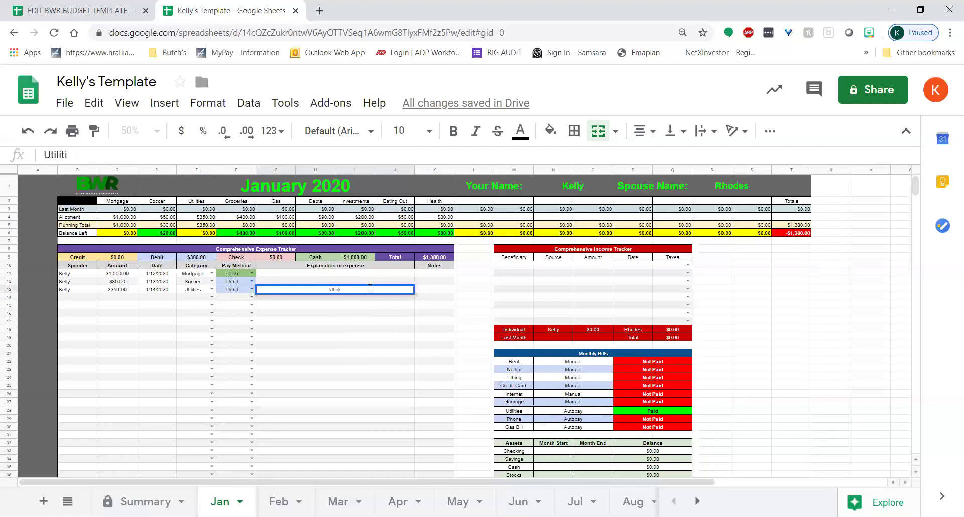
key(BackSpace)
key(BackSpace)
key(BackSpace)
text(TILITIES)
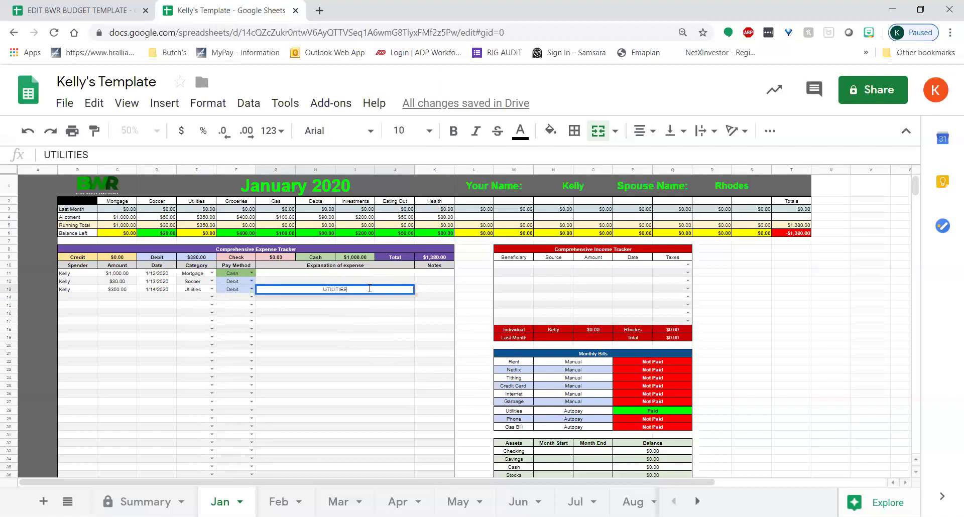
key(Return)
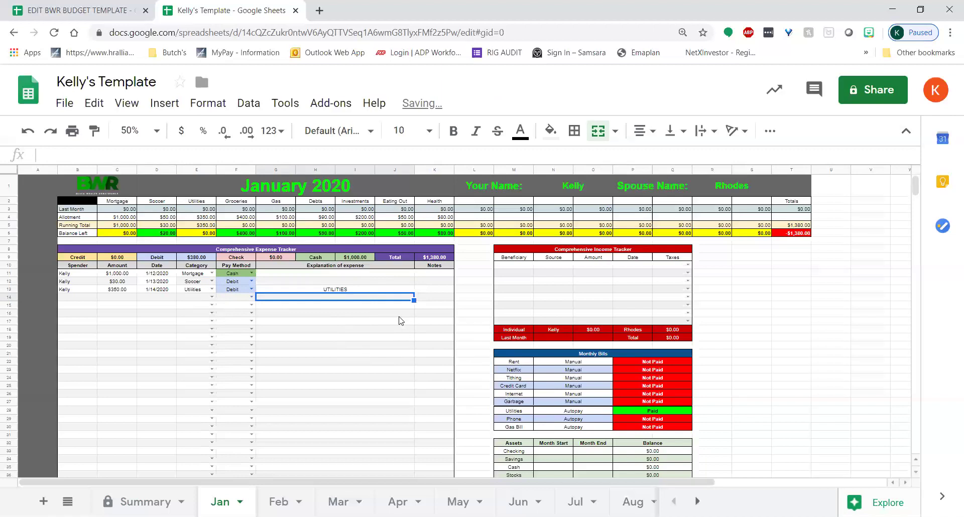
Change the third expense's explanation to "UPHONE"
double_click(377, 290)
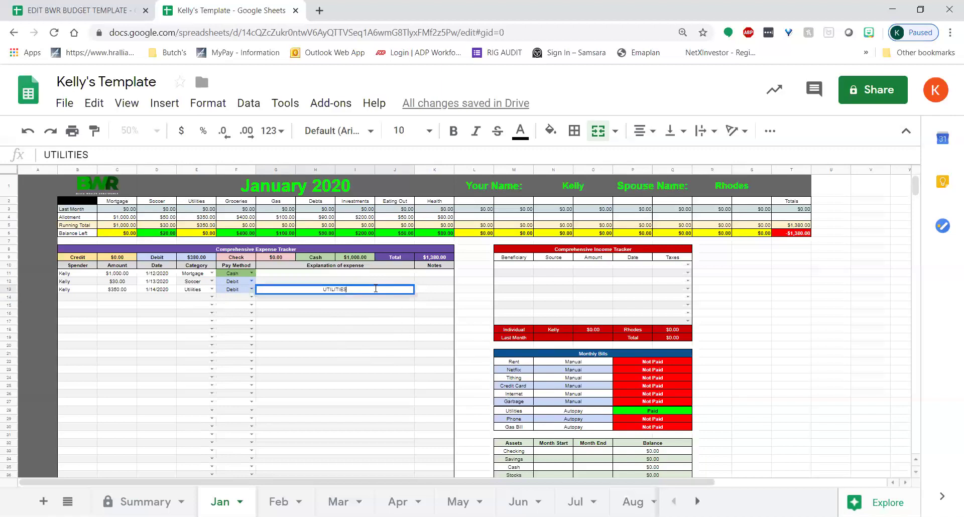
key(BackSpace)
key(BackSpace)
key(BackSpace)
key(BackSpace)
key(BackSpace)
key(BackSpace)
key(BackSpace)
key(BackSpace)
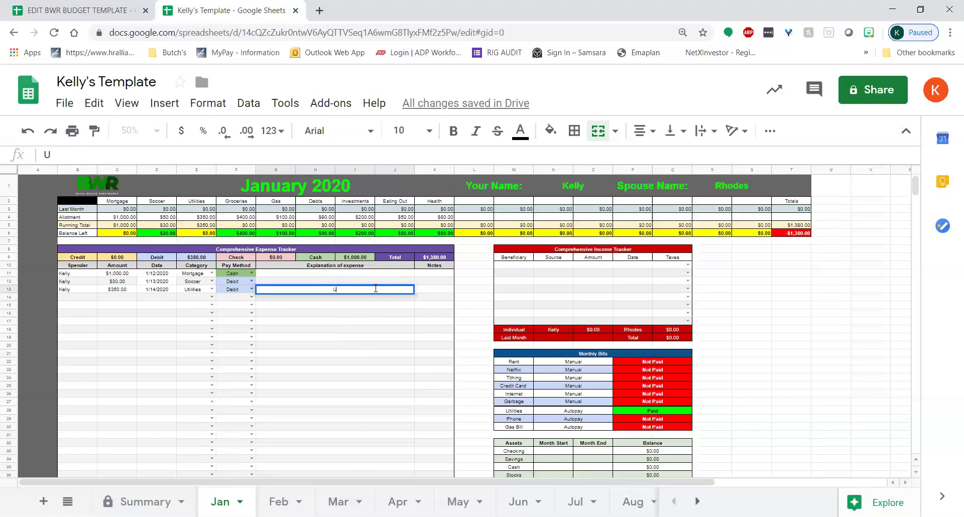
text(PHONE)
key(Return)
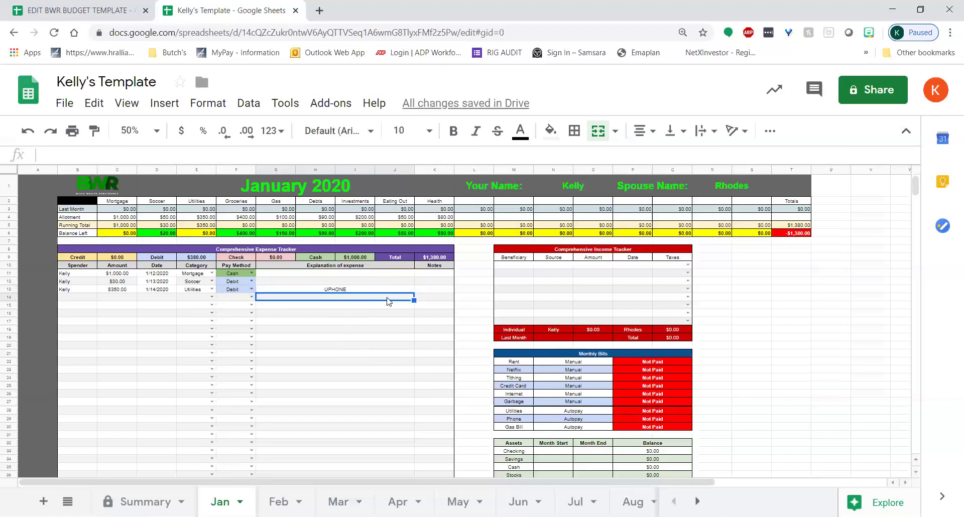
Replace the third expense's explanation with "MORTGAGE"
click(350, 290)
double_click(353, 290)
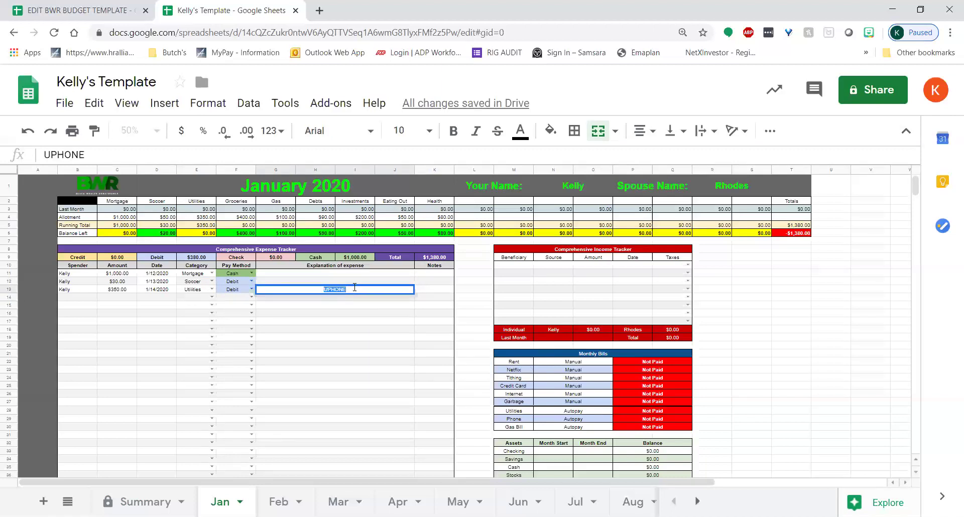
key(BackSpace)
text(MORTGAGE)
key(Return)
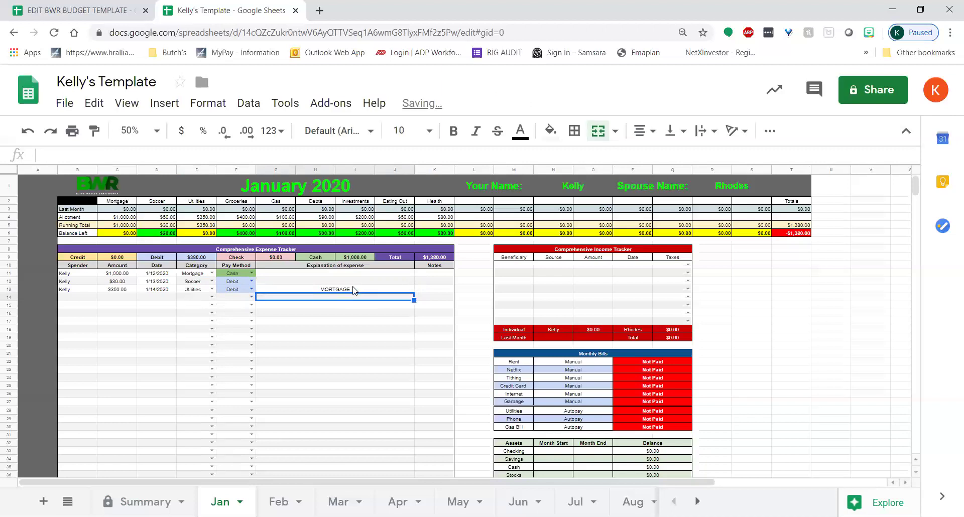
Replace the third expense's explanation with "RENT"
click(357, 290)
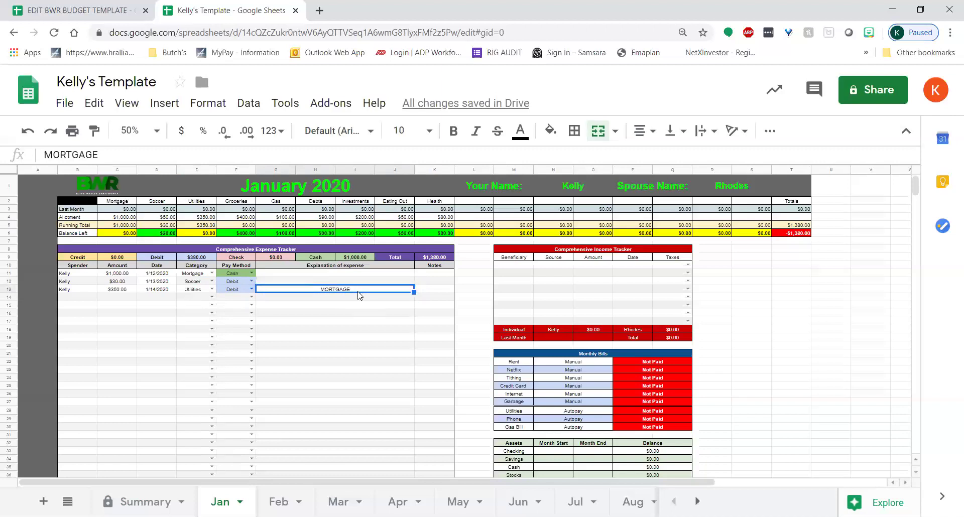
key(Delete)
text(RENT)
key(Return)
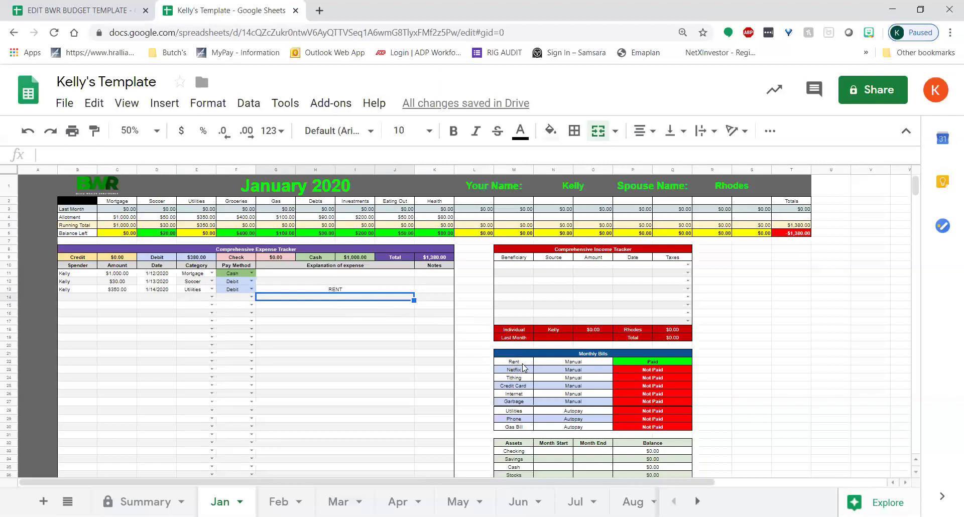
Clear the third expense's explanation and rename the Rent entry in the monthly bills to "Mortgage"
click(371, 288)
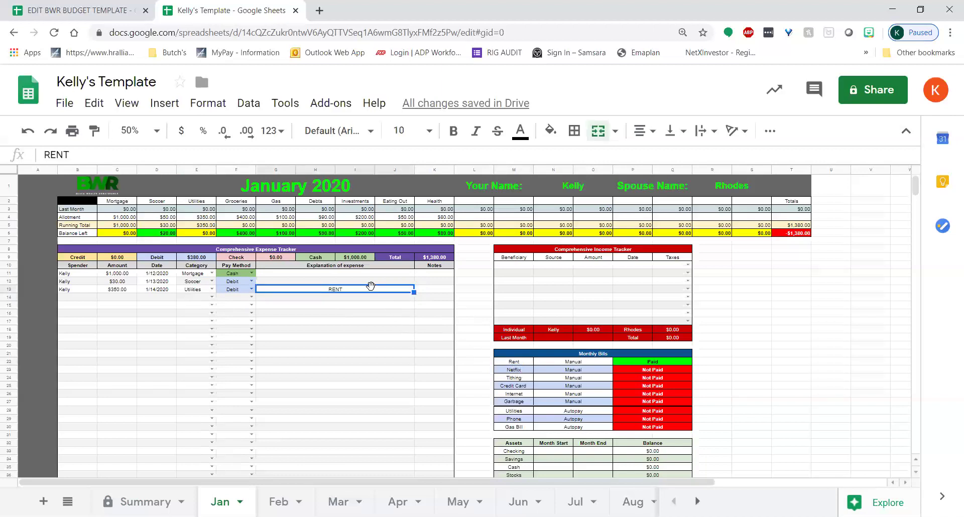
key(Delete)
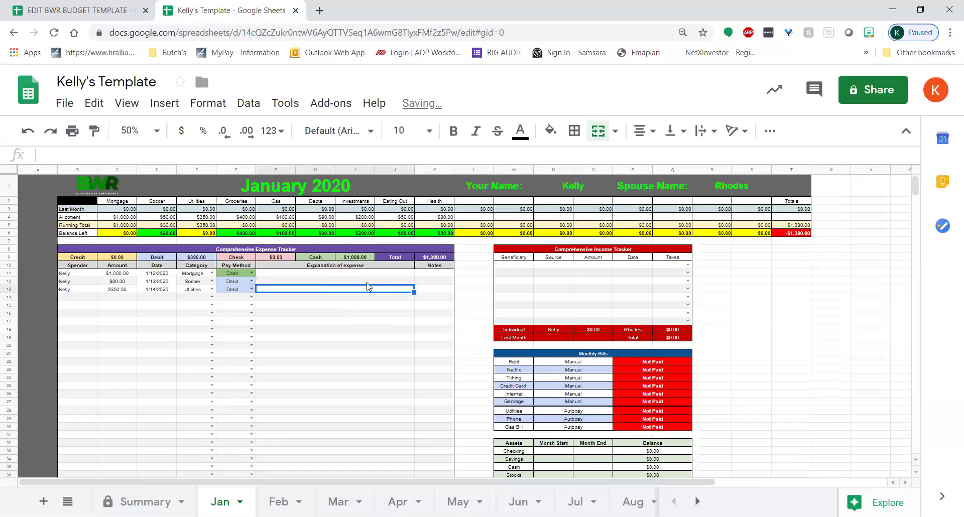
click(525, 362)
text(m)
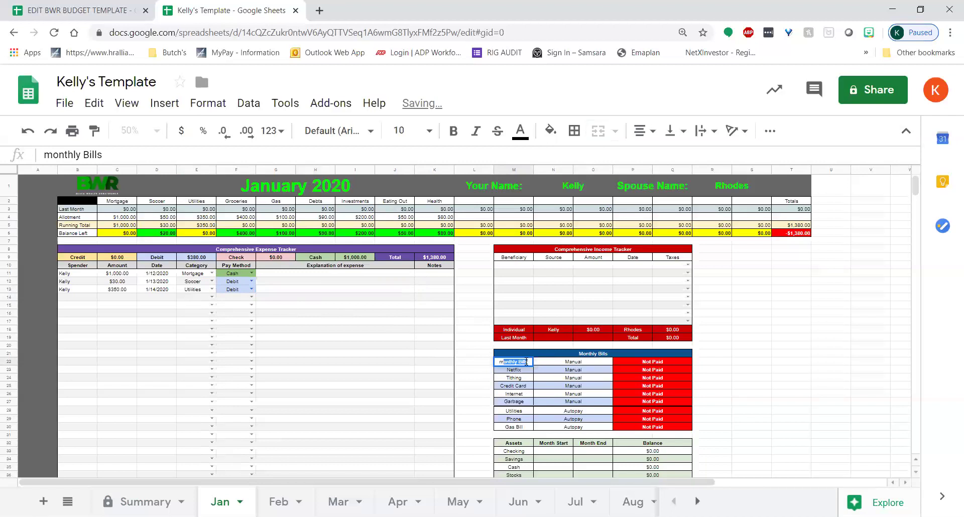
key(BackSpace)
key(BackSpace)
text(Mortgage)
key(Return)
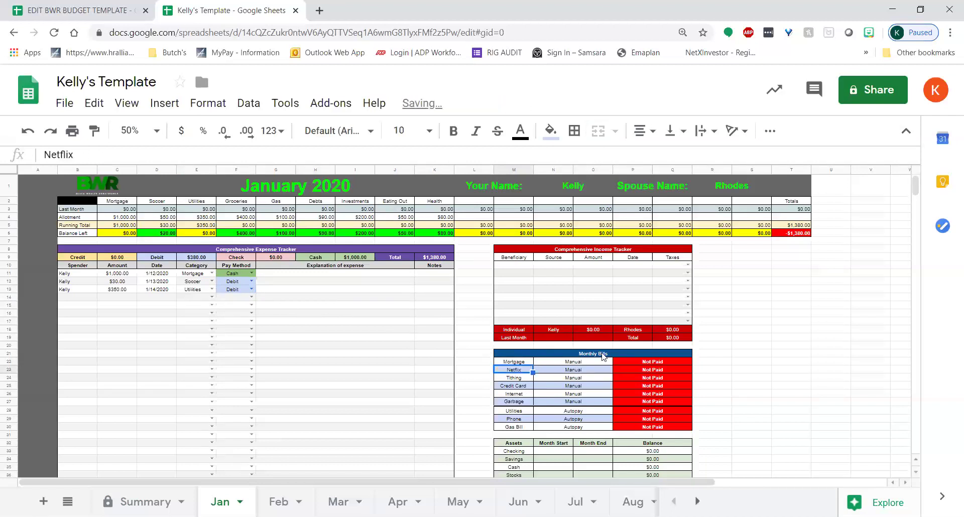
Enter "Mortgage" as the explanation of the first expense
click(380, 277)
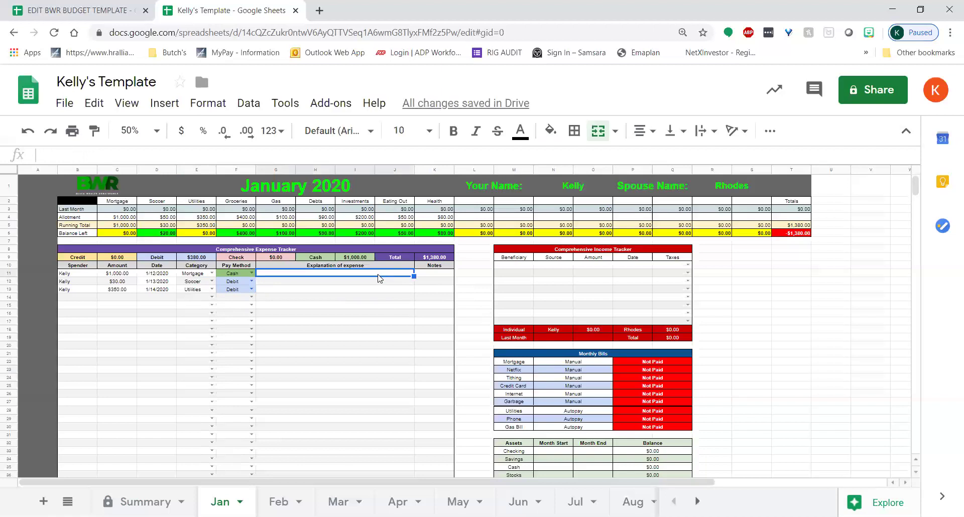
double_click(379, 275)
text(M)
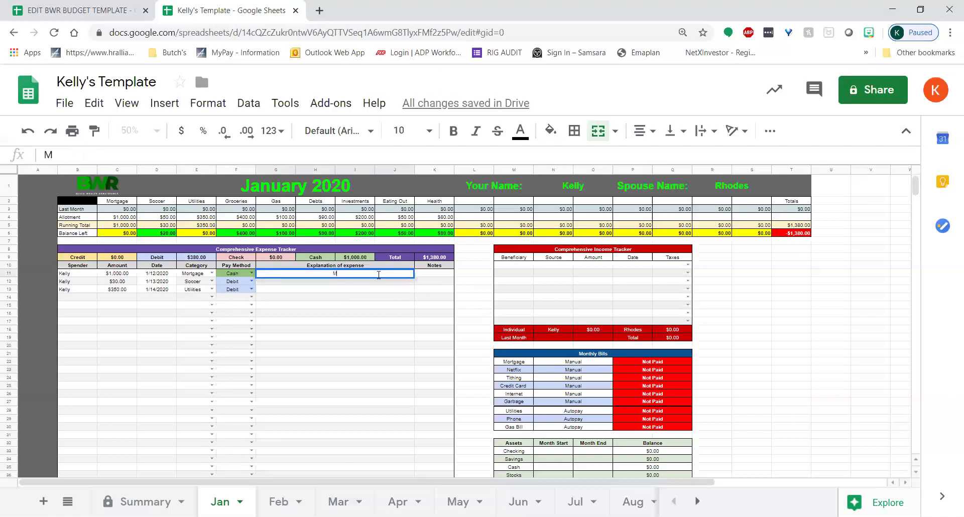
text(ortgage)
key(Return)
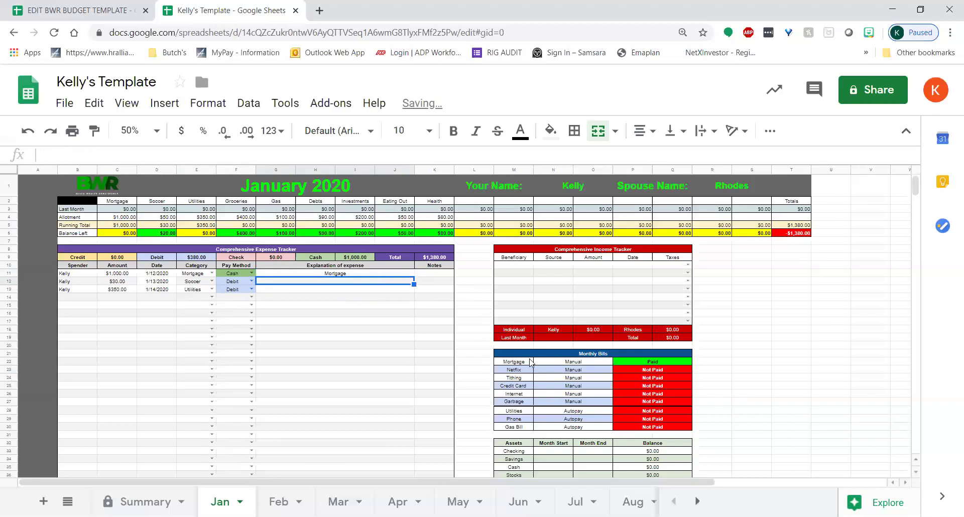
click(563, 362)
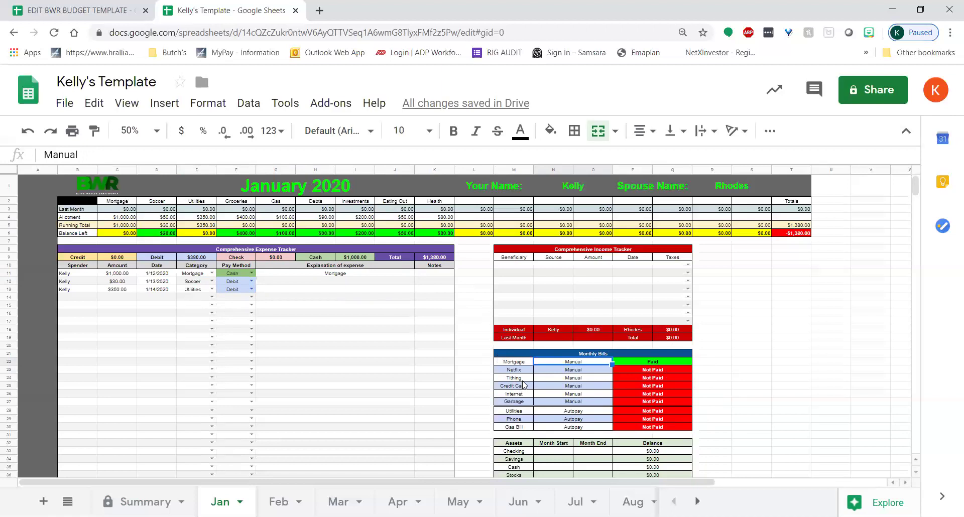
scroll(513, 387, down, 3)
scroll(513, 387, up, 3)
Start the first income entry with the budget owner's first name as beneficiary and "Job" as source
click(514, 267)
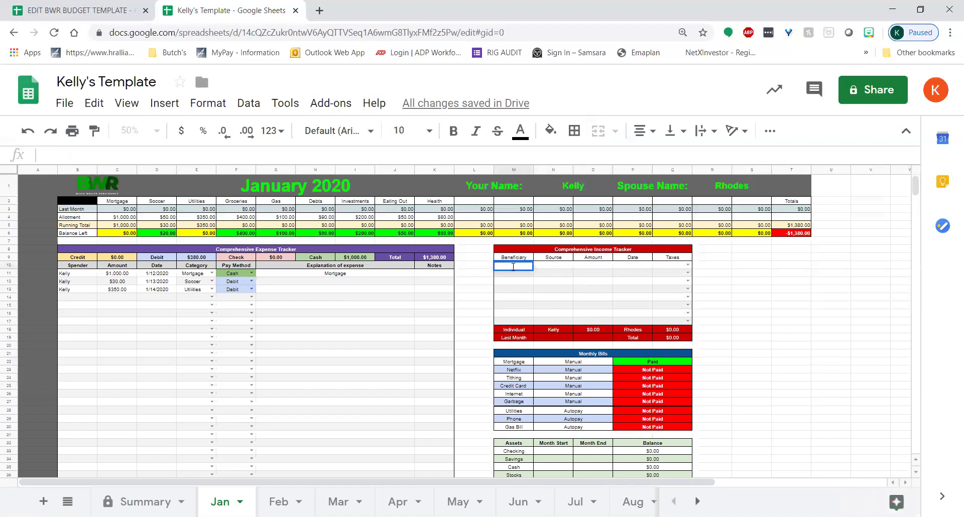
text(Kelly)
key(Return)
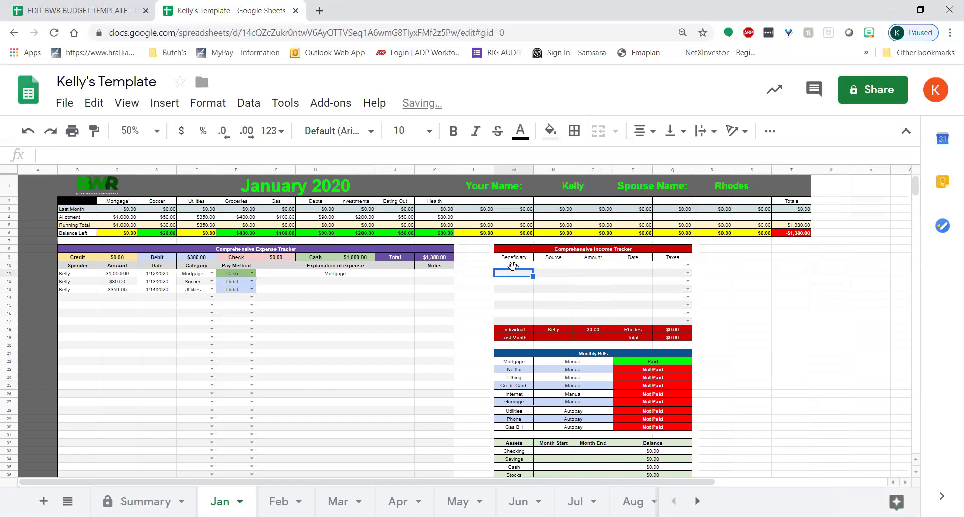
click(561, 259)
double_click(562, 266)
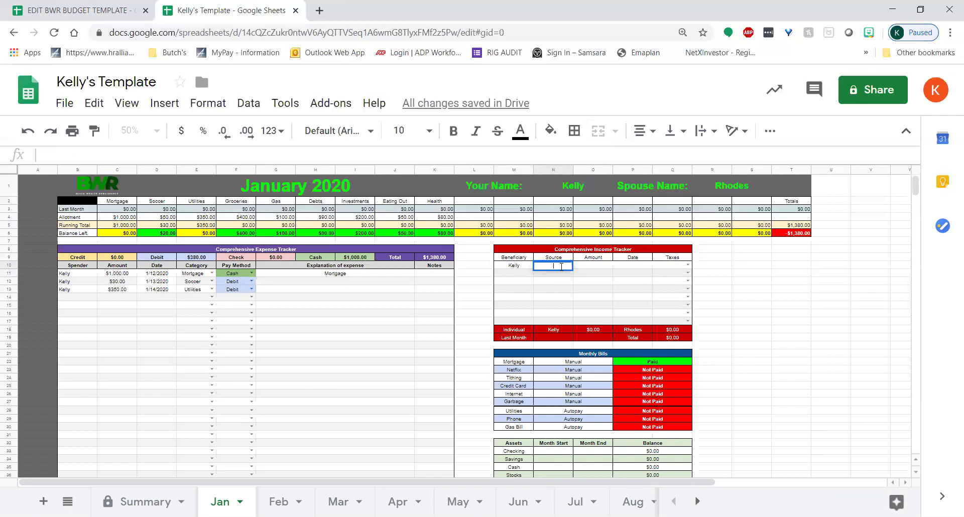
text(Job)
key(Return)
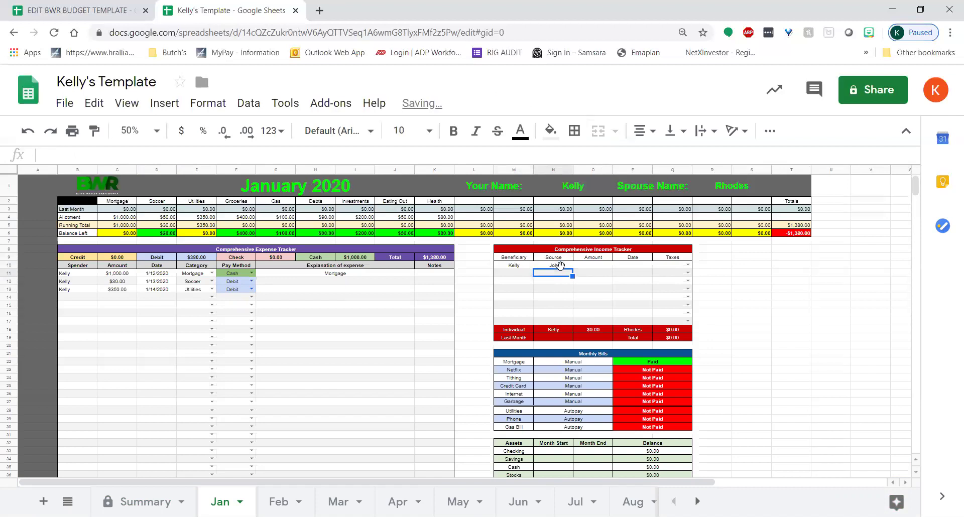
Set the first income entry's amount to 2500
click(589, 267)
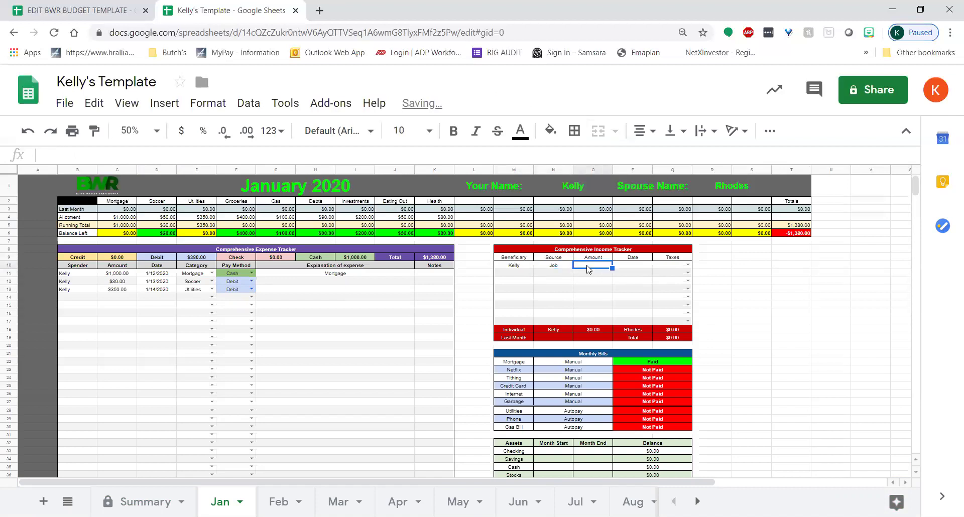
text(5)
text(2500)
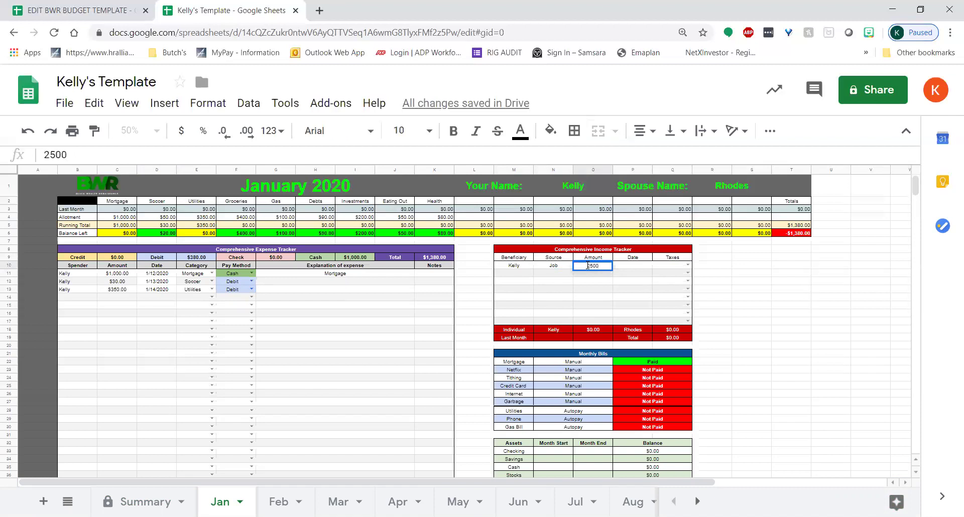
key(Return)
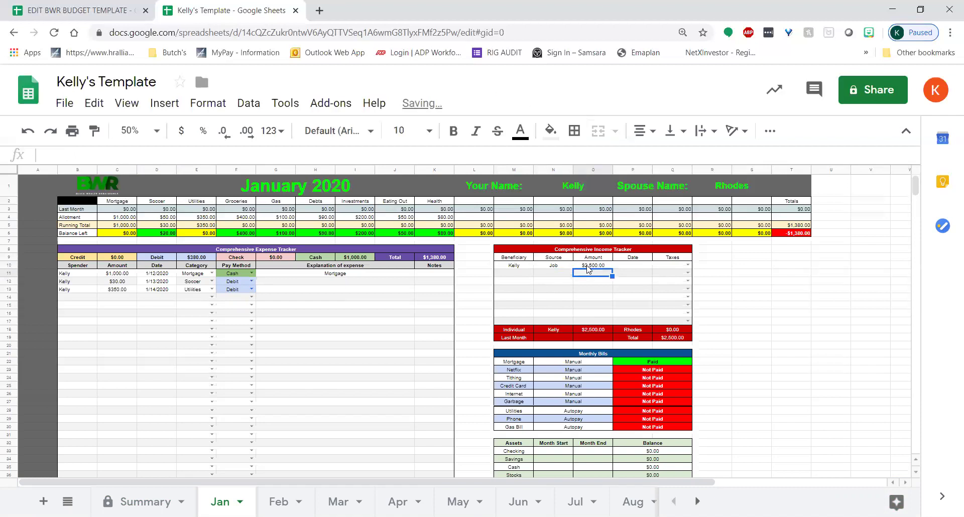
Enter 01/12.20 as the first income entry's date and set its taxes to Yes
click(627, 266)
double_click(627, 268)
text(01/12.20)
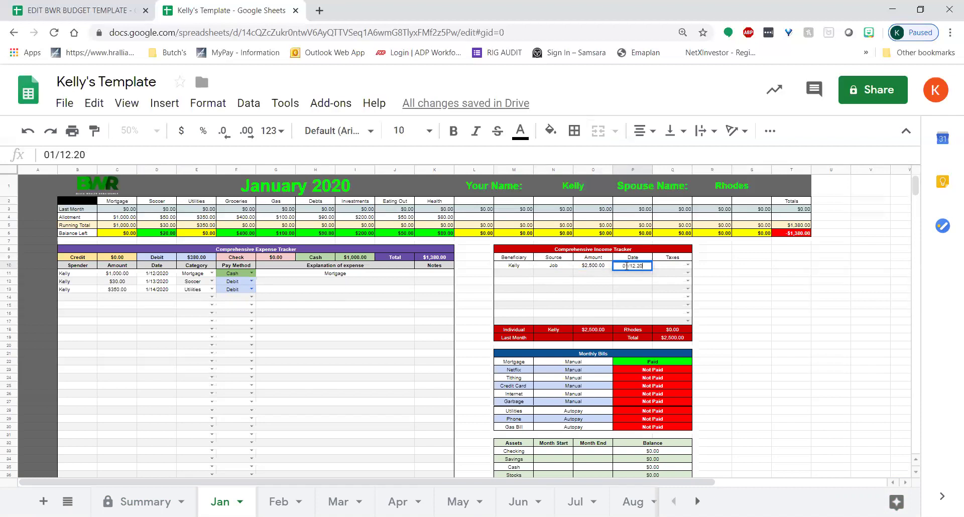
key(Return)
click(687, 264)
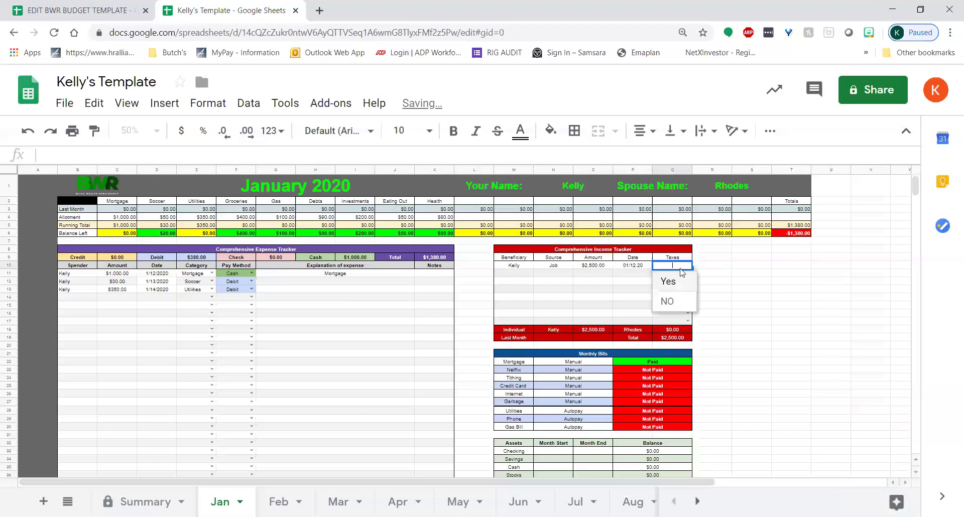
click(670, 279)
click(745, 284)
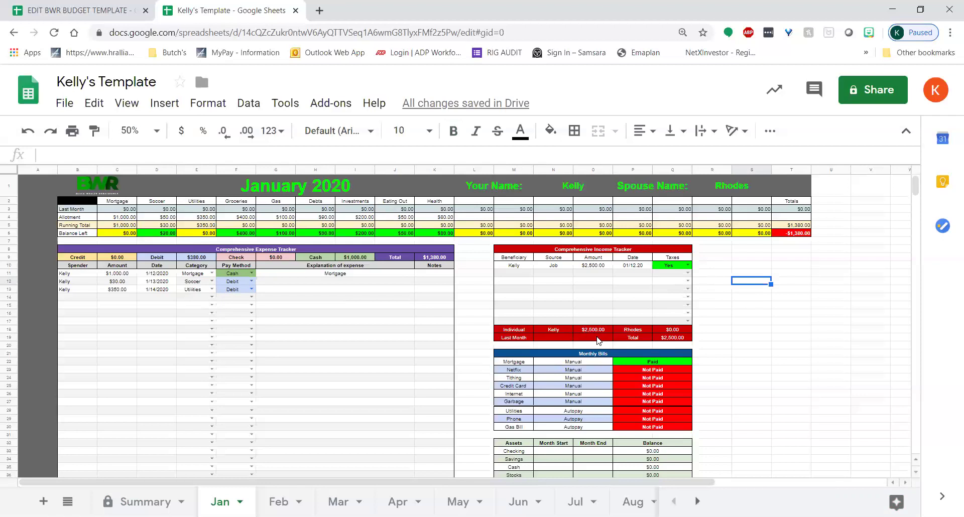
Start a second income entry with the spouse's name as beneficiary and "Job 2" as source
click(513, 268)
double_click(514, 273)
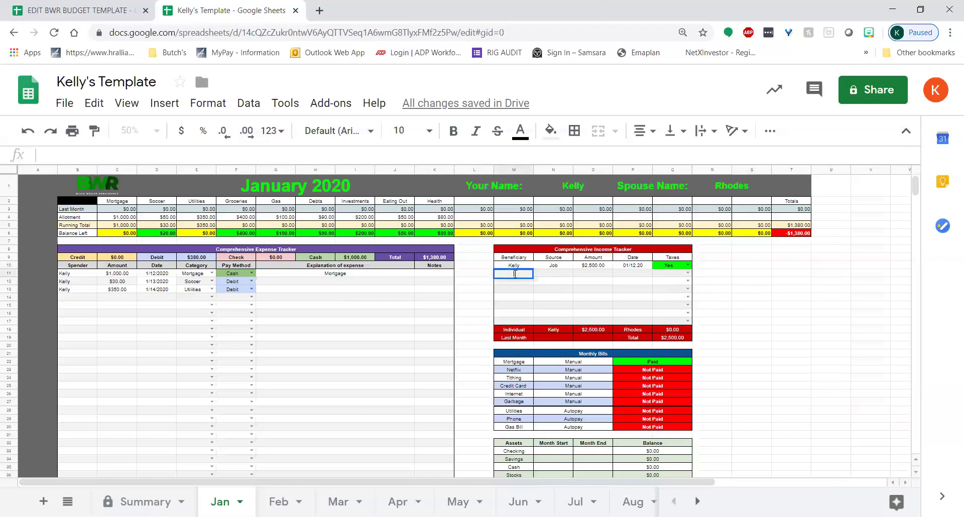
text(Rhodes)
key(Return)
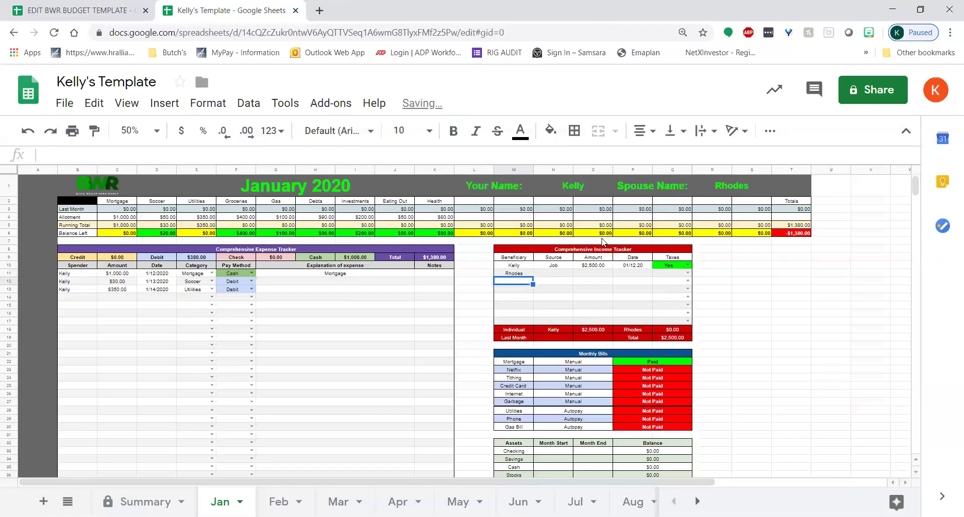
double_click(563, 274)
text(Job 2)
key(Return)
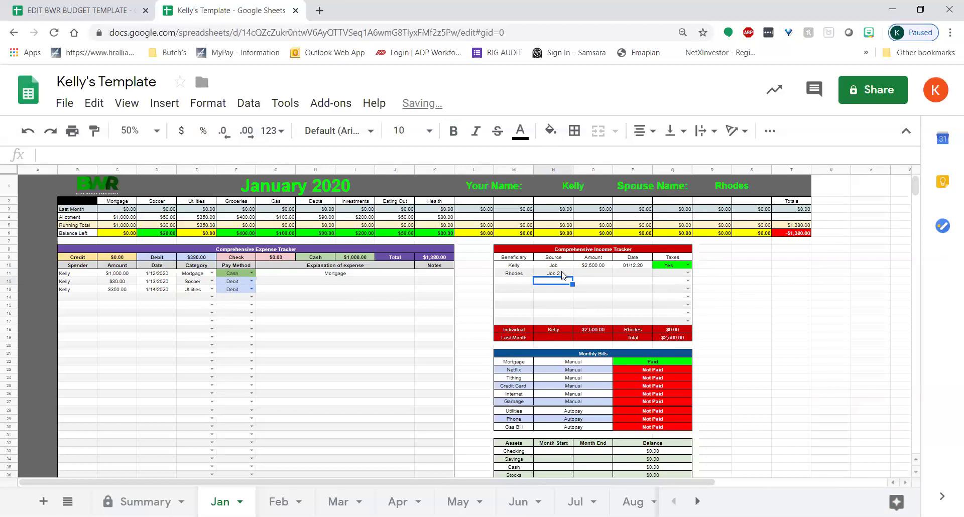
Set the second income entry's amount to 3,500
click(579, 275)
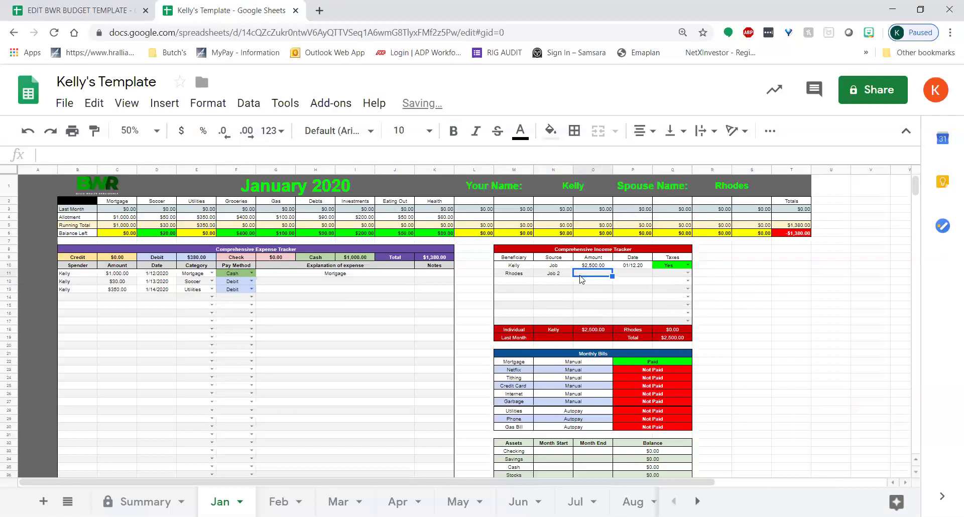
text(35,000)
key(Return)
double_click(585, 274)
key(BackSpace)
key(Return)
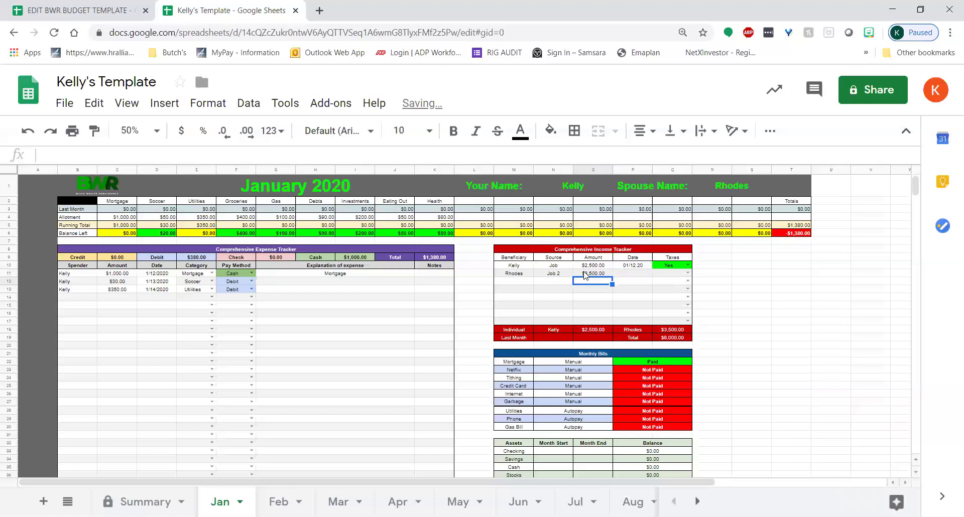
Fill the first income's date down to the second entry as 01/12.21 and set that entry's taxes to Yes
click(639, 266)
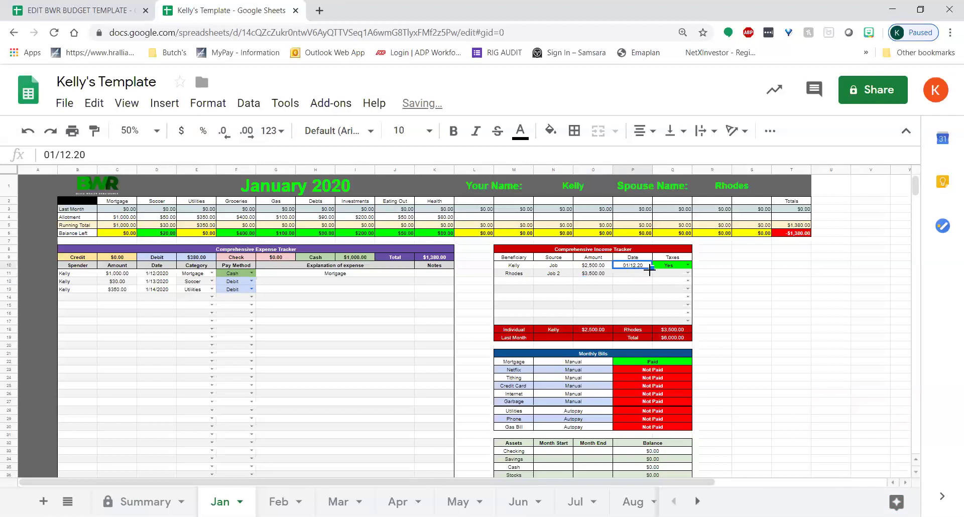
drag(651, 269, 665, 279)
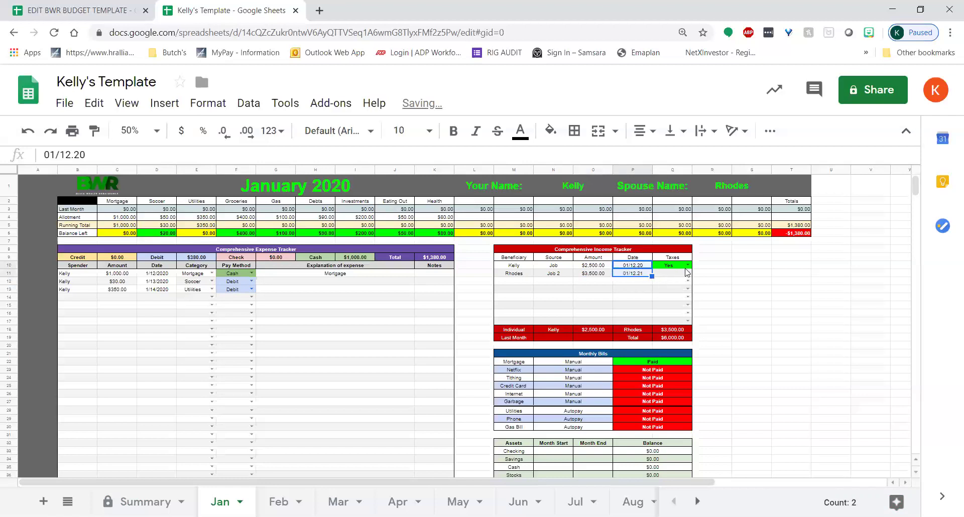
click(687, 273)
click(669, 292)
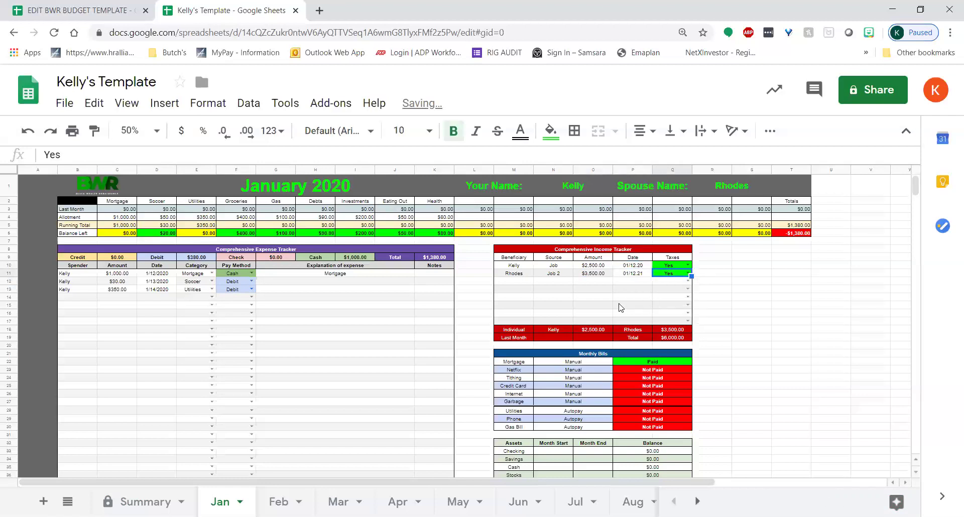
Change the second income entry's taxes to NO
click(687, 274)
click(676, 307)
click(707, 298)
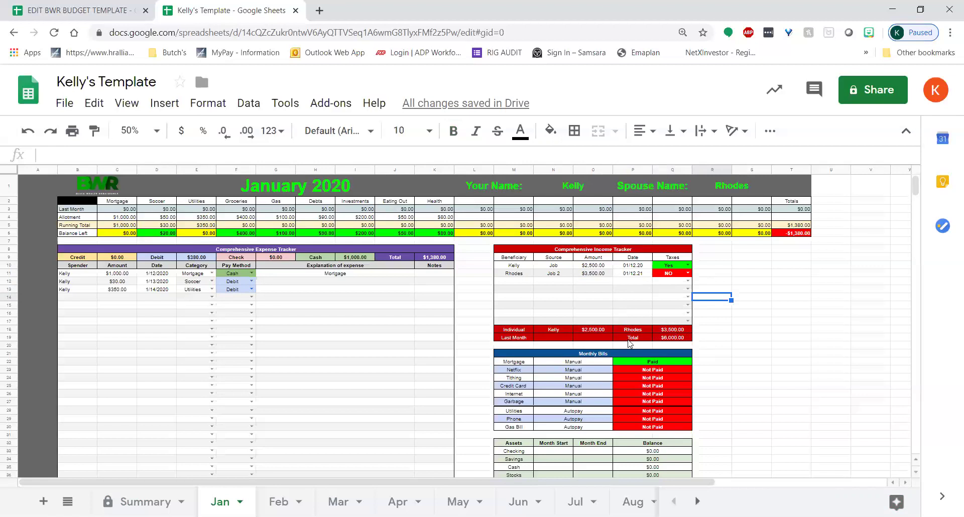
Enter month-start amounts of 120 for Checking and 5000 for Savings in the assets table
scroll(580, 331, down, 5)
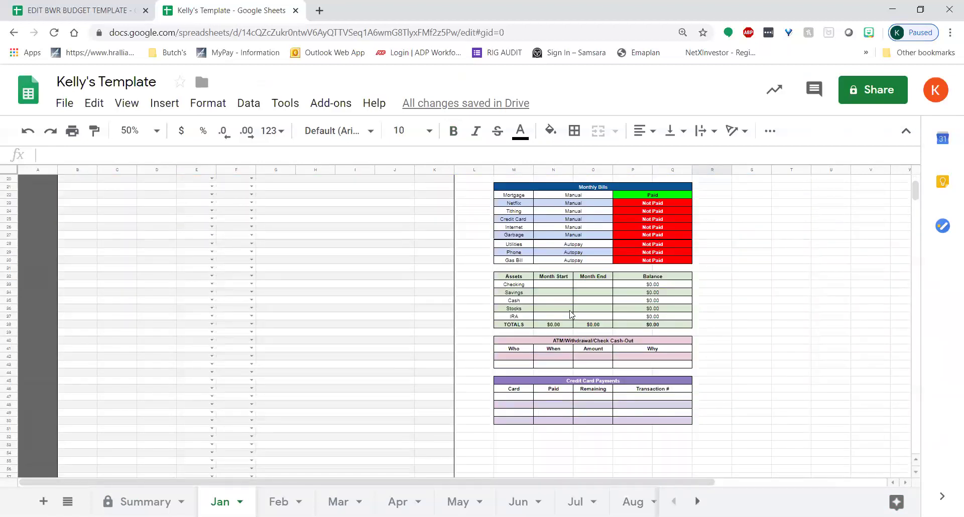
click(518, 287)
drag(519, 289, 522, 319)
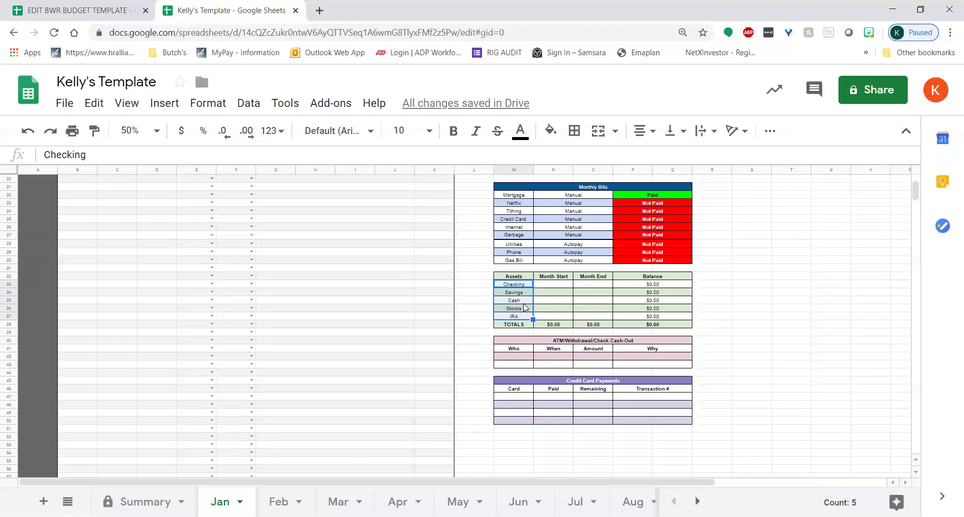
click(553, 285)
text(1)
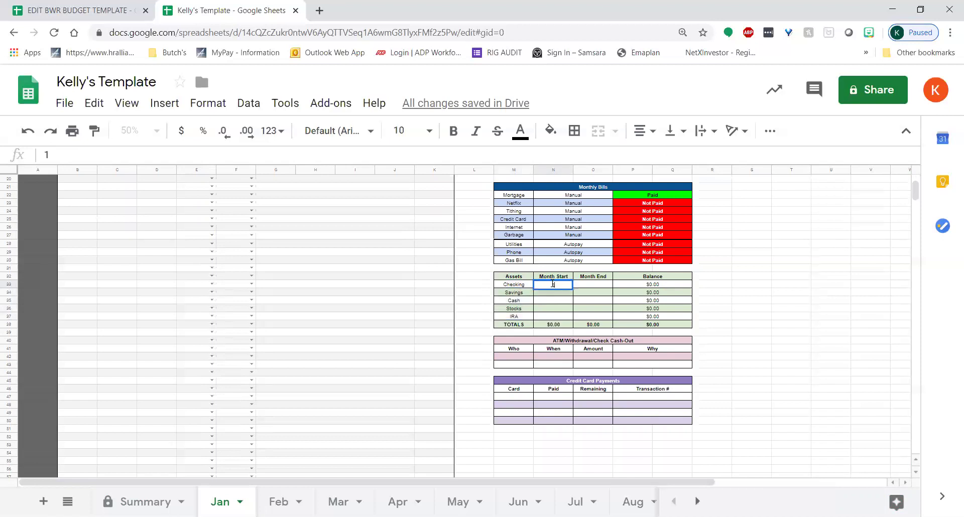
text(20)
key(Return)
text(5000)
key(Return)
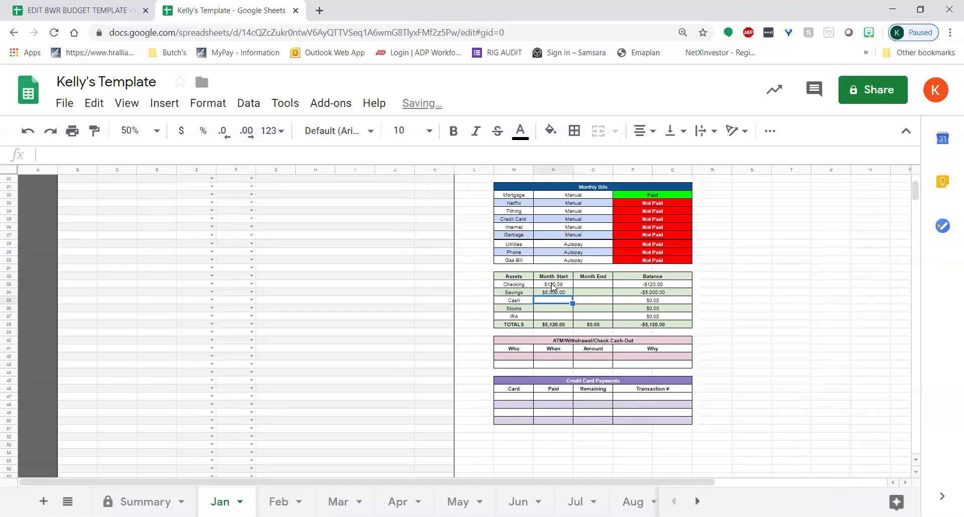
Change the month-start amount for Savings to 500 in the assets table
click(550, 290)
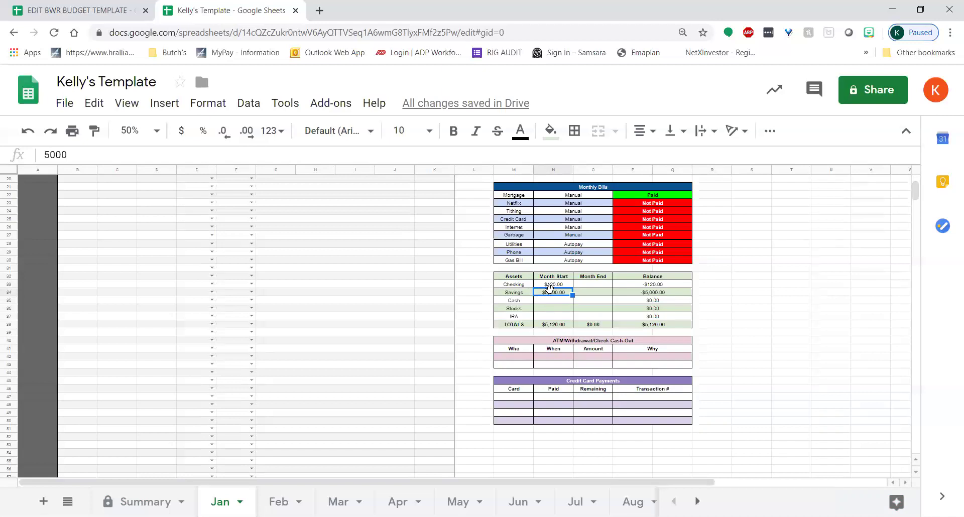
text(0)
key(BackSpace)
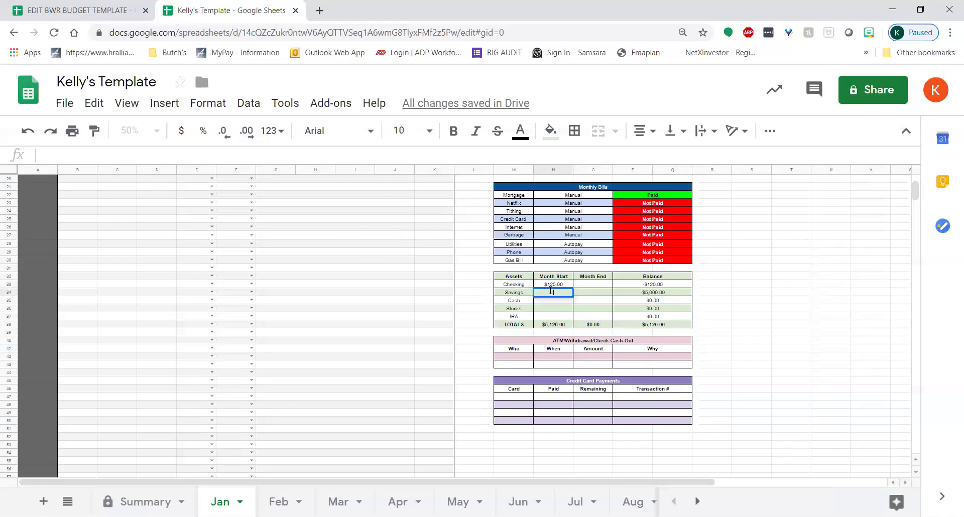
text(500)
key(Return)
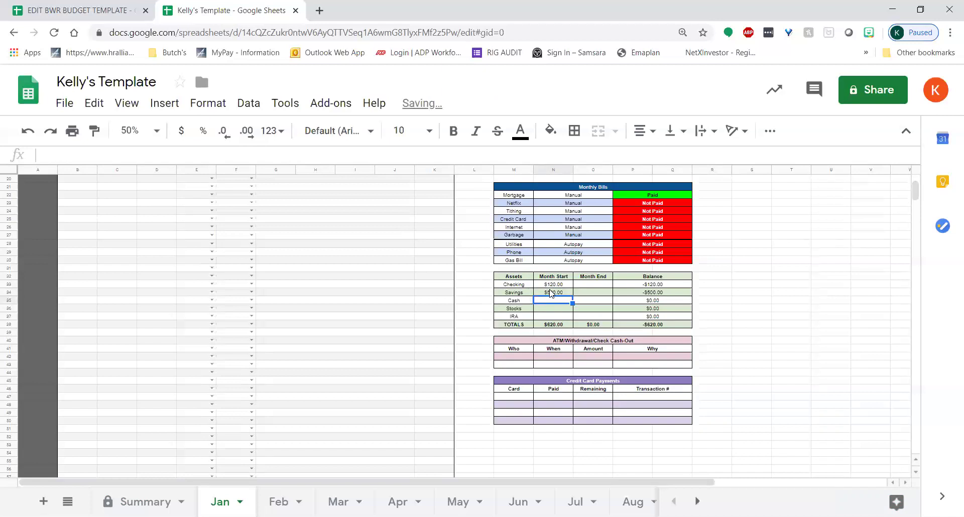
Enter month-start amounts of 300 for Cash, 10000 for Stocks and 450 for IRA in the assets table
text(300)
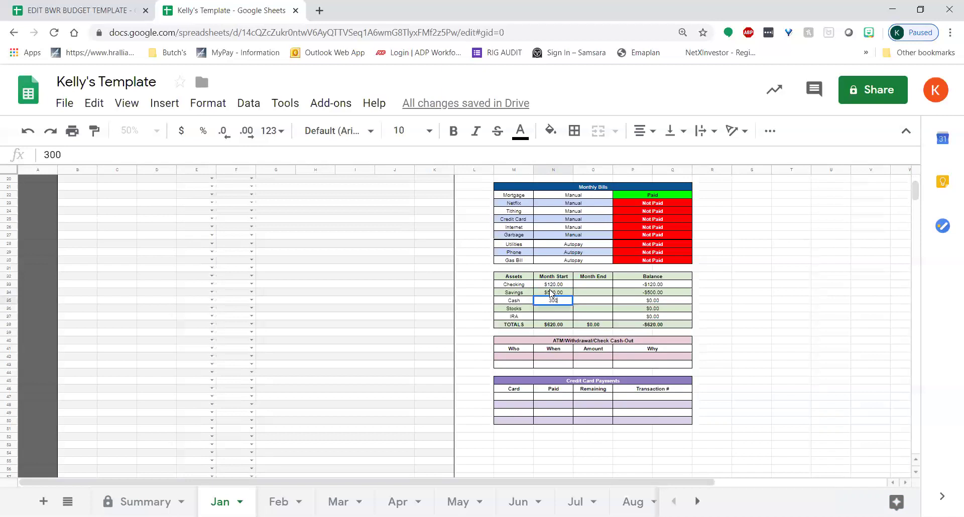
key(Return)
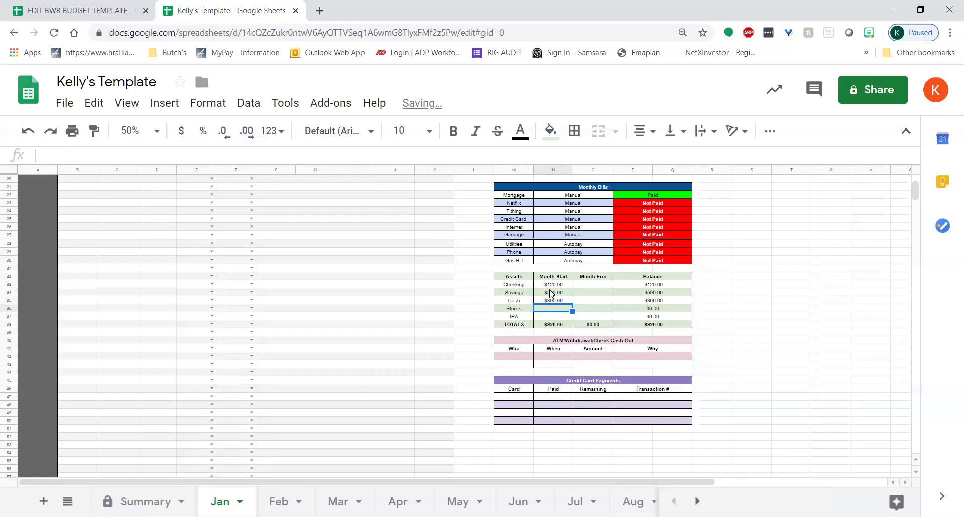
text(10000)
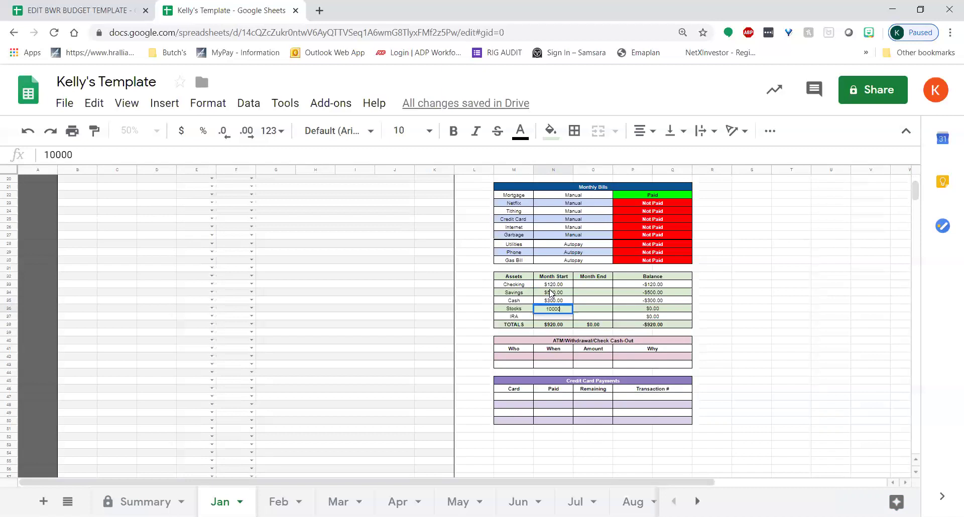
key(Return)
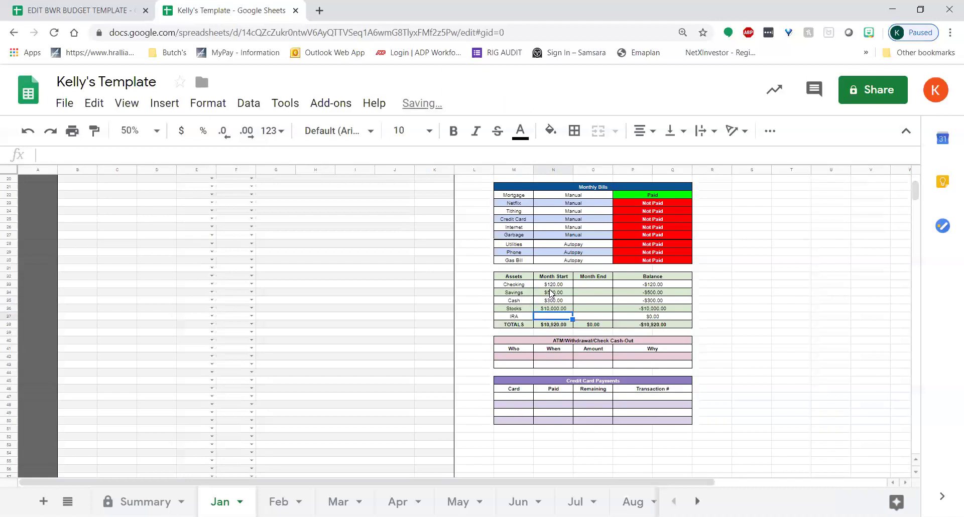
text(450)
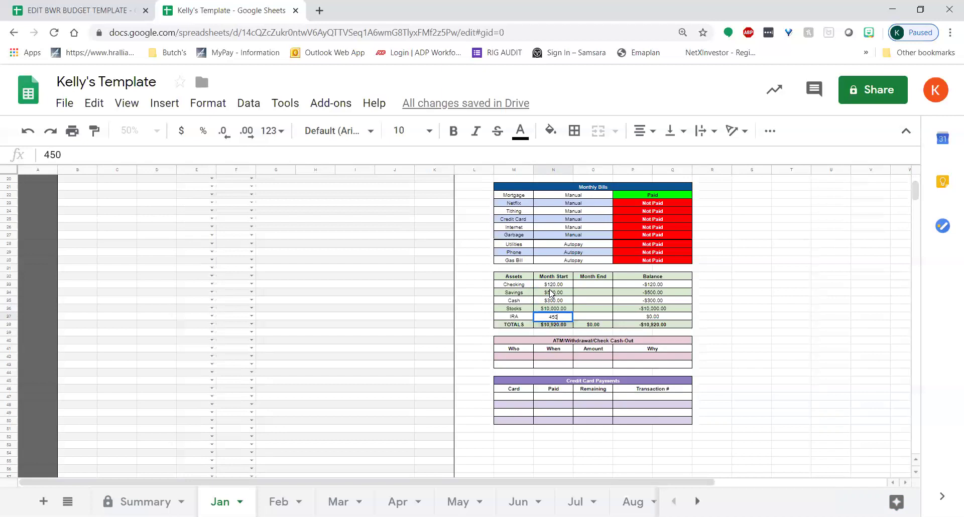
key(Return)
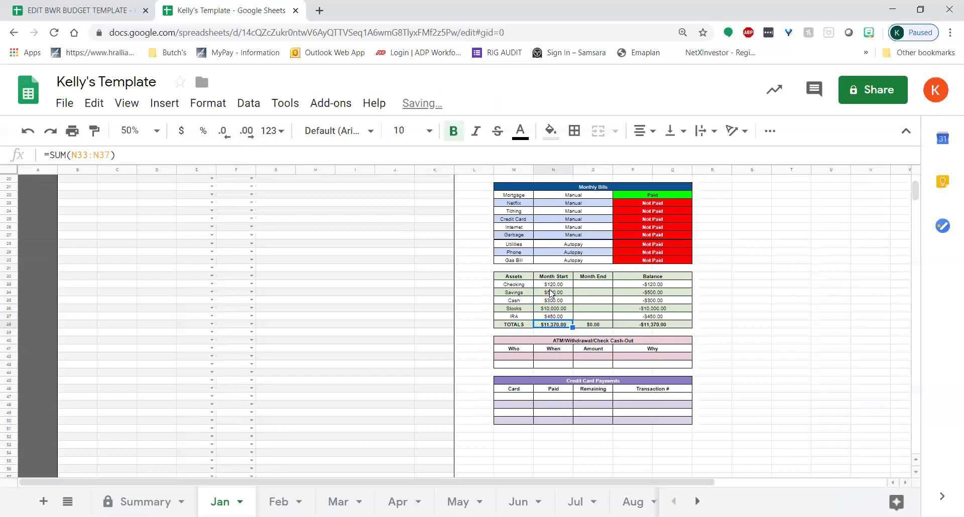
Enter month-end amounts of 240 for Checking, 300 for Savings and 350 for Cash in the assets table
click(587, 287)
double_click(587, 285)
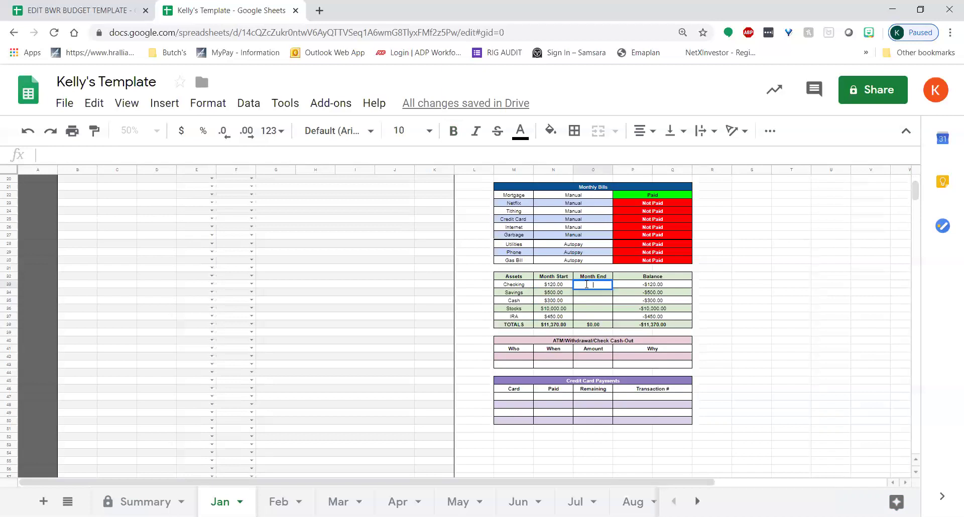
text(240)
key(Return)
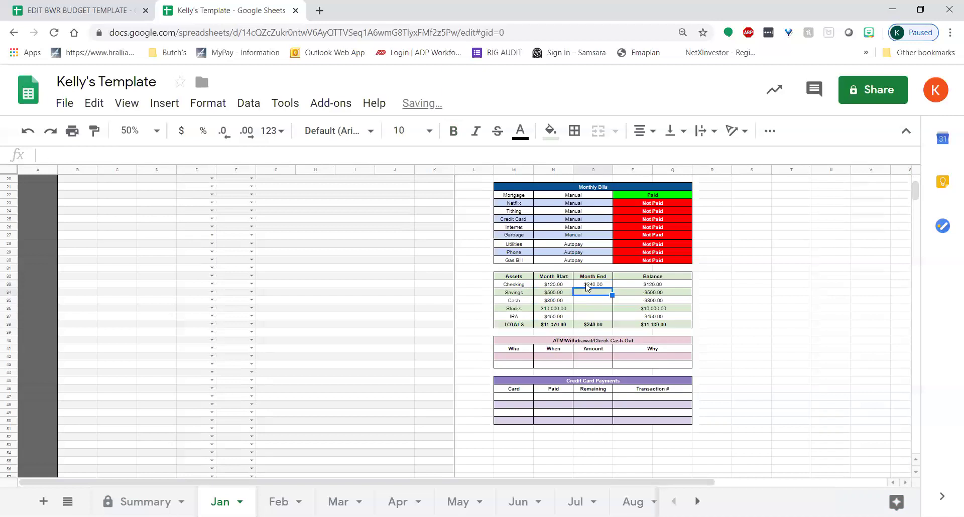
text(300)
key(Return)
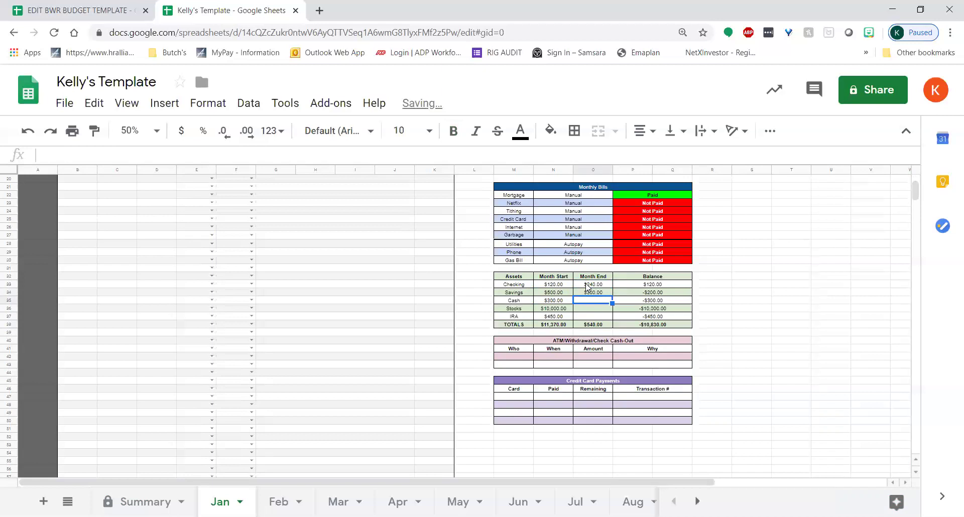
text(350)
key(Return)
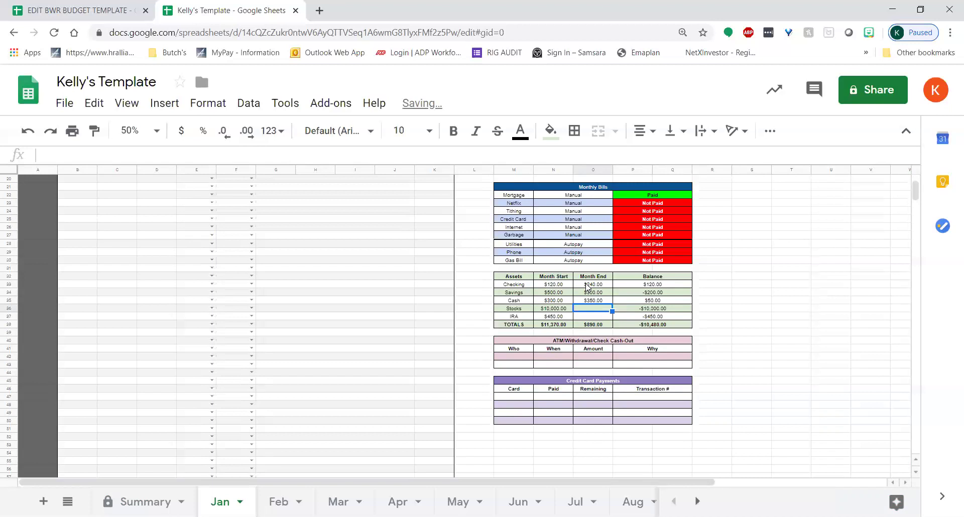
Change the month-start amount for Stocks to 1000
double_click(556, 308)
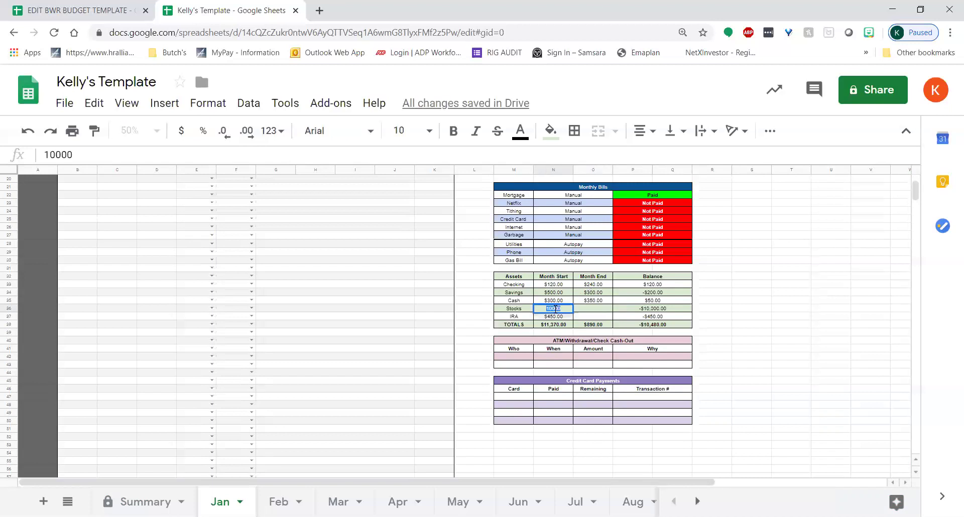
click(565, 308)
key(BackSpace)
key(Return)
Enter month-end amounts of 10000 for Stocks and 200 for IRA in the assets table
double_click(581, 309)
text(10000)
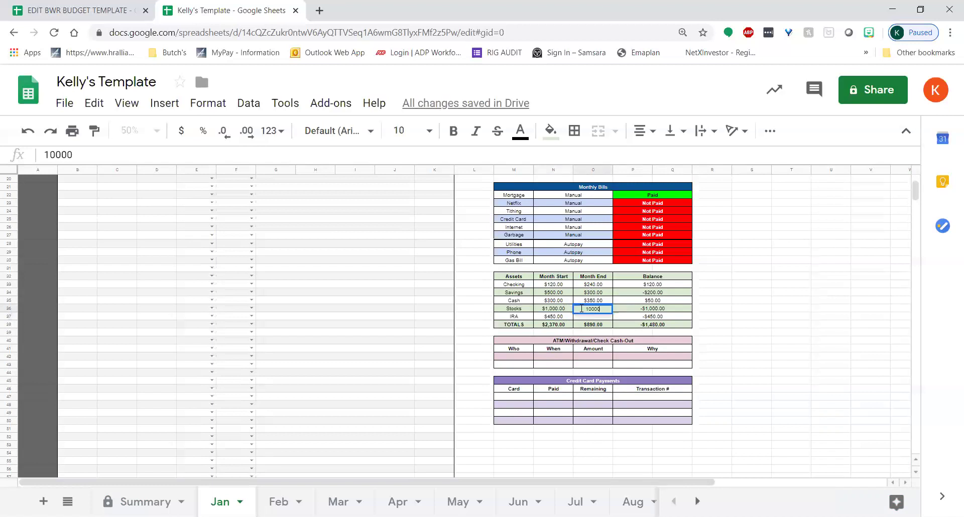
key(Return)
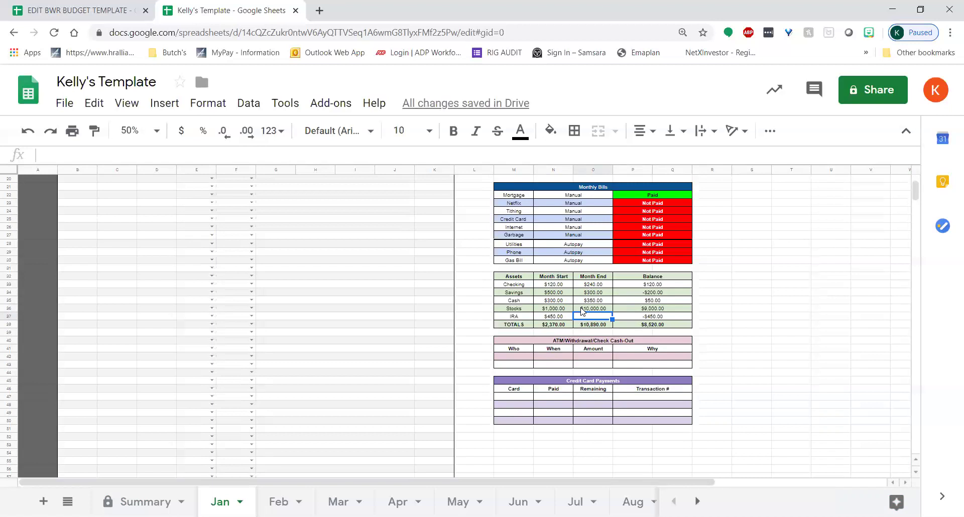
text(200)
key(Return)
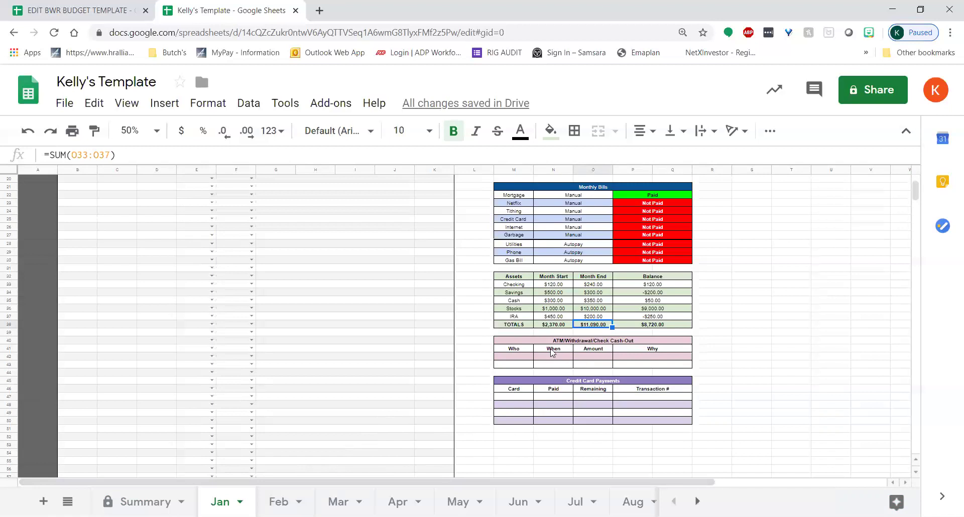
Examine the columns of the ATM/Withdrawal/Check Cash-Out table and the Credit Card Payments table on the January sheet
click(522, 357)
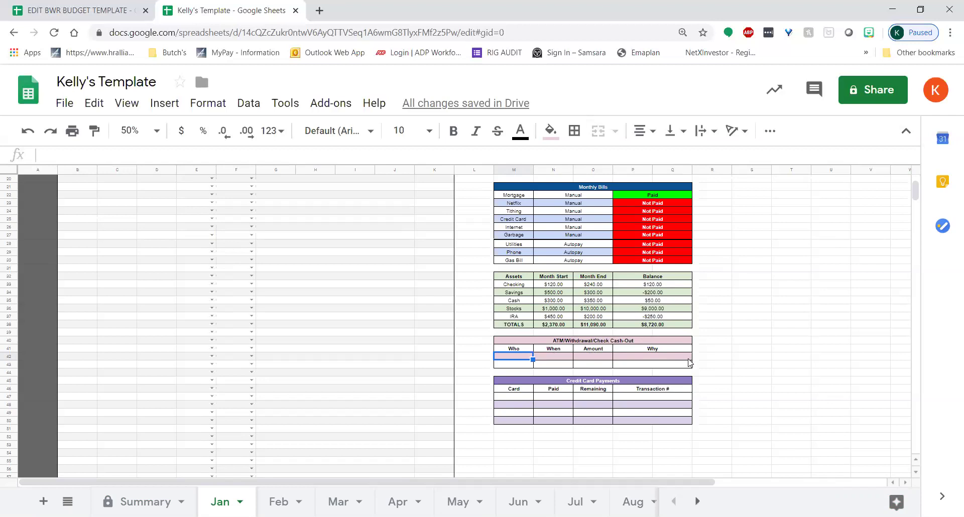
click(688, 357)
click(645, 350)
click(542, 358)
click(511, 350)
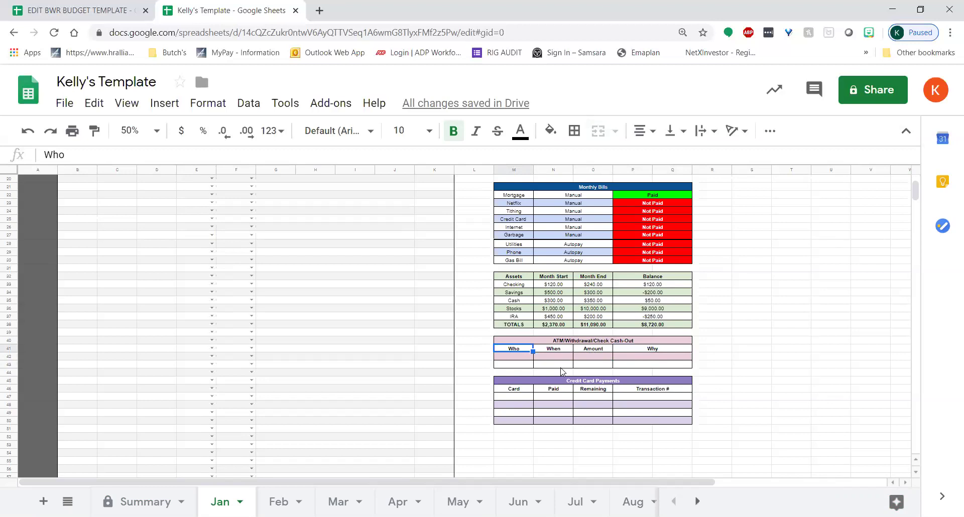
click(585, 391)
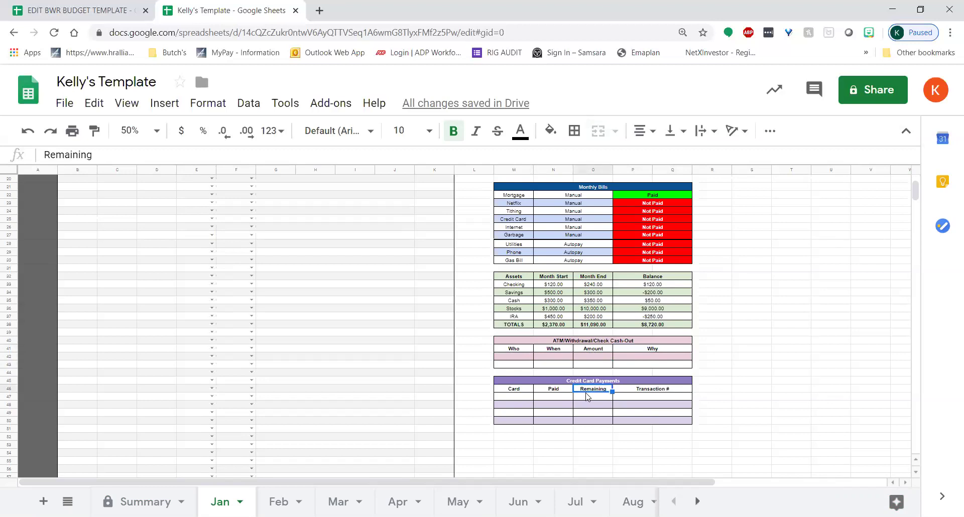
click(587, 398)
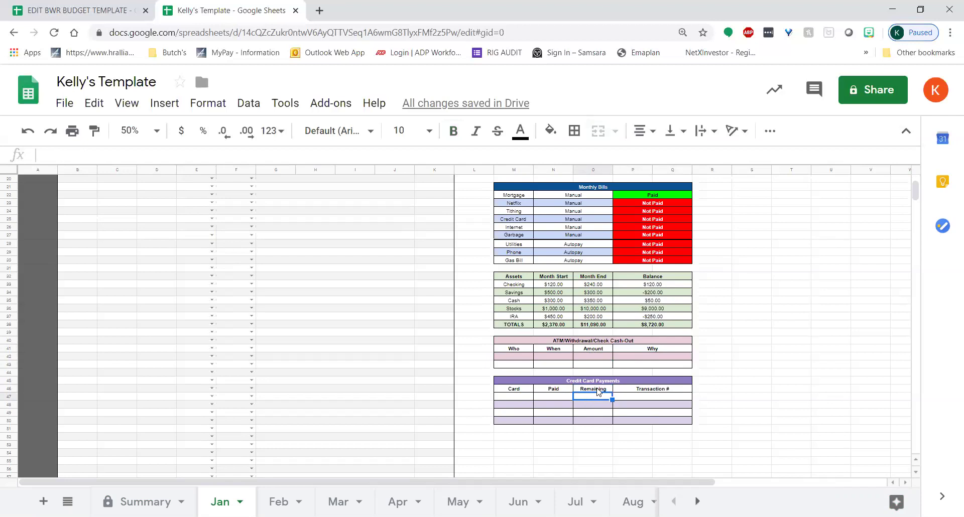
click(518, 399)
click(550, 398)
click(584, 396)
click(644, 401)
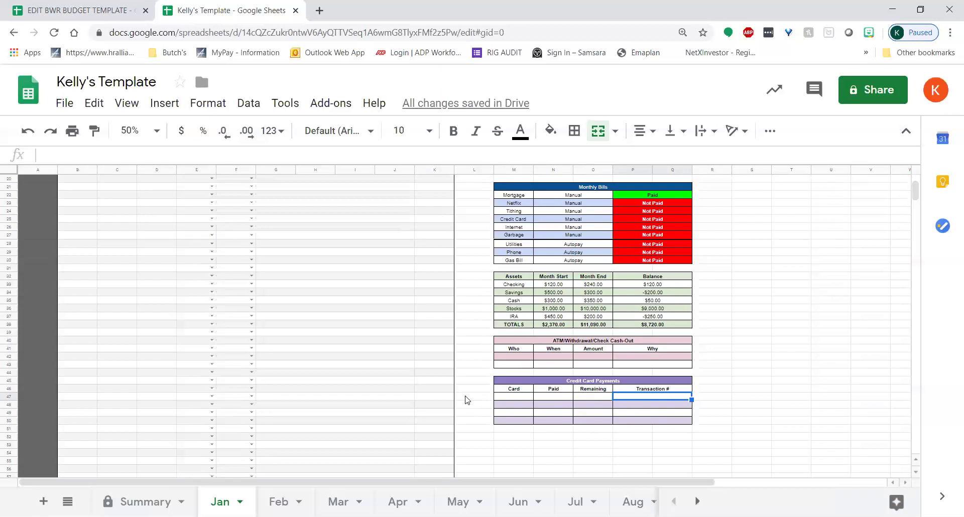
Compare the January and February sheets to examine how last month's expenses, income and month-end assets carry over
scroll(466, 396, up, 5)
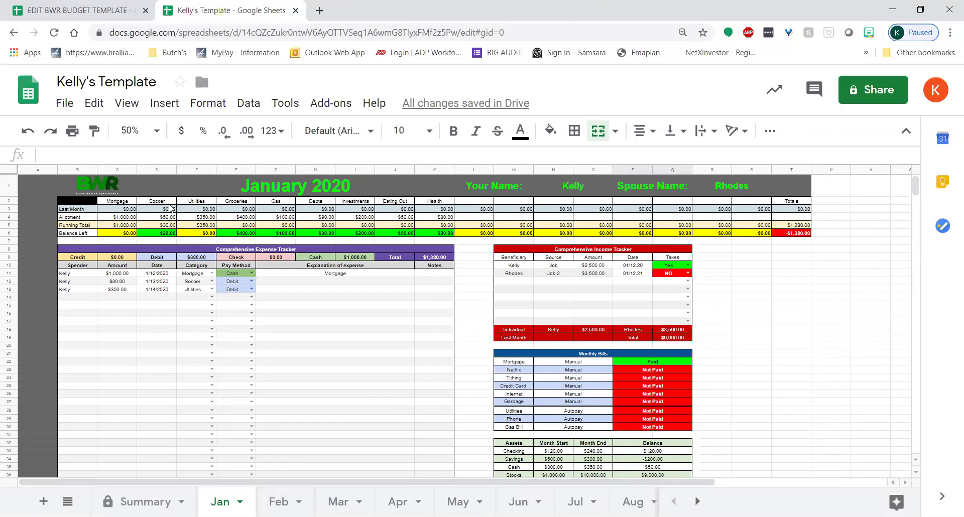
scroll(482, 345, down, 3)
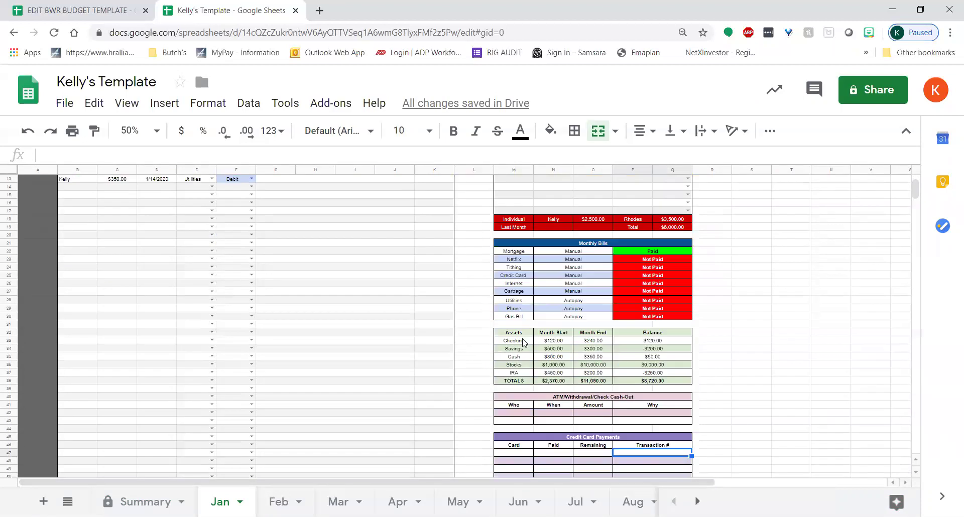
scroll(472, 320, up, 3)
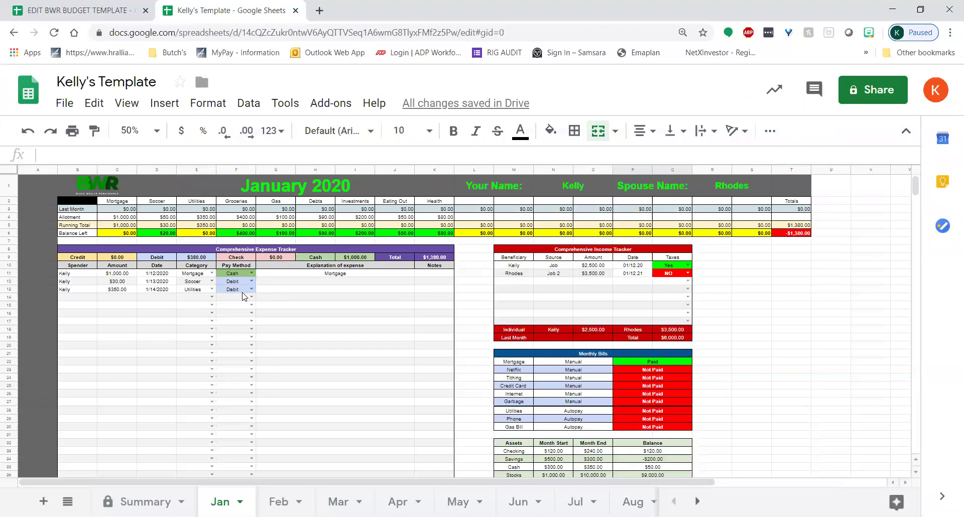
click(279, 501)
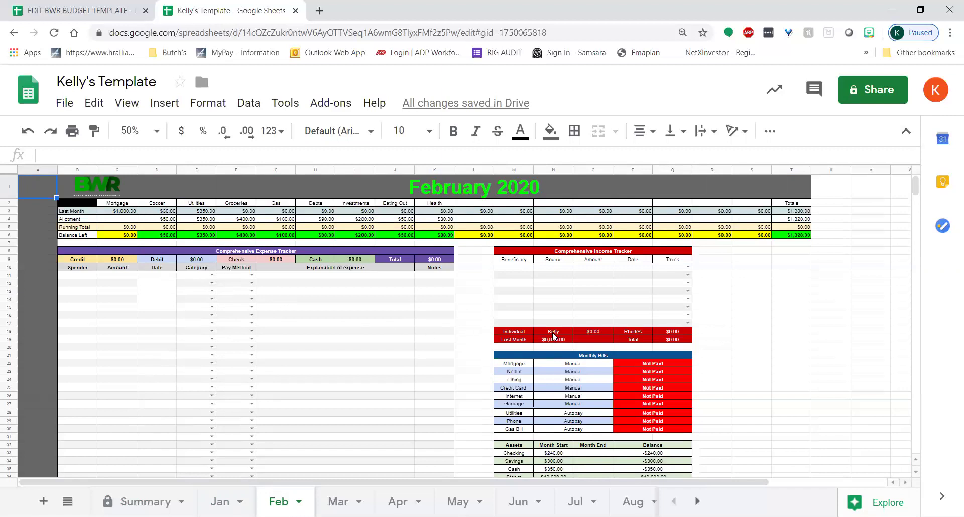
scroll(554, 336, down, 3)
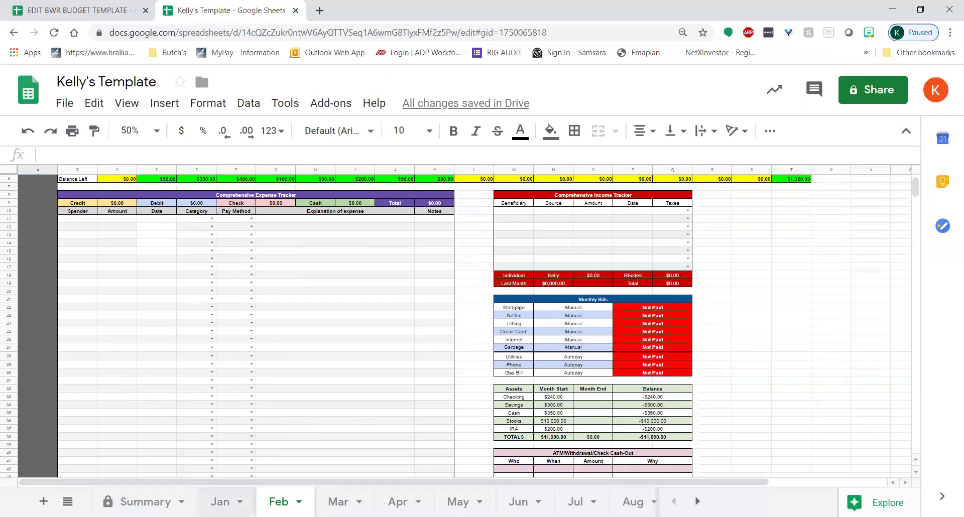
click(220, 501)
scroll(577, 432, down, 3)
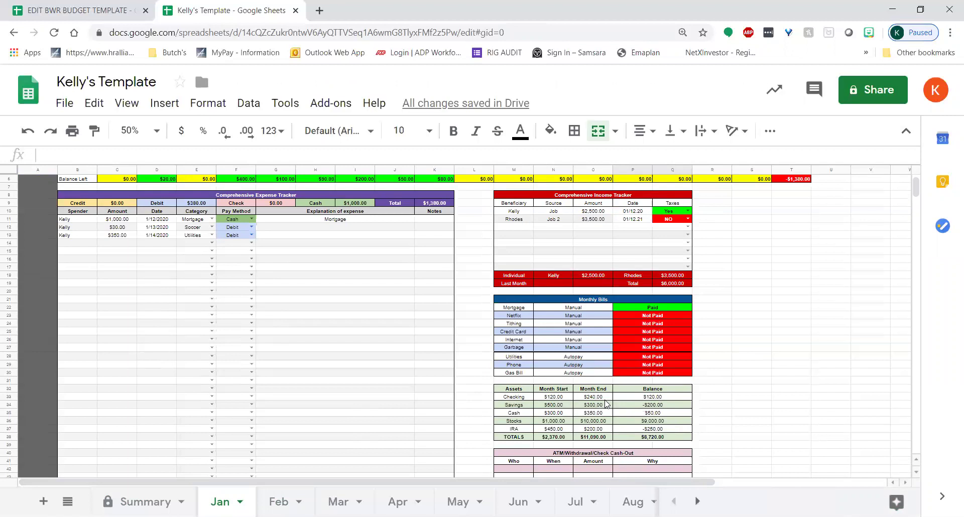
click(296, 497)
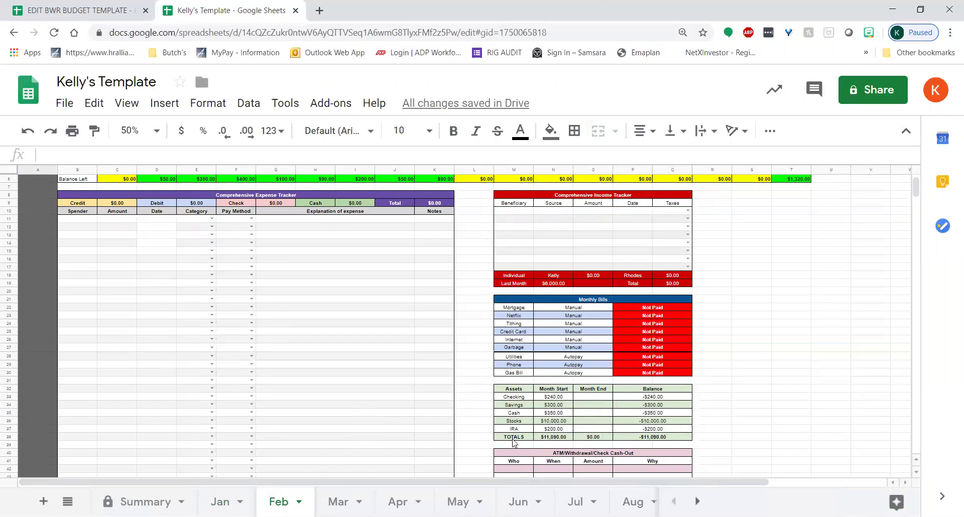
click(220, 502)
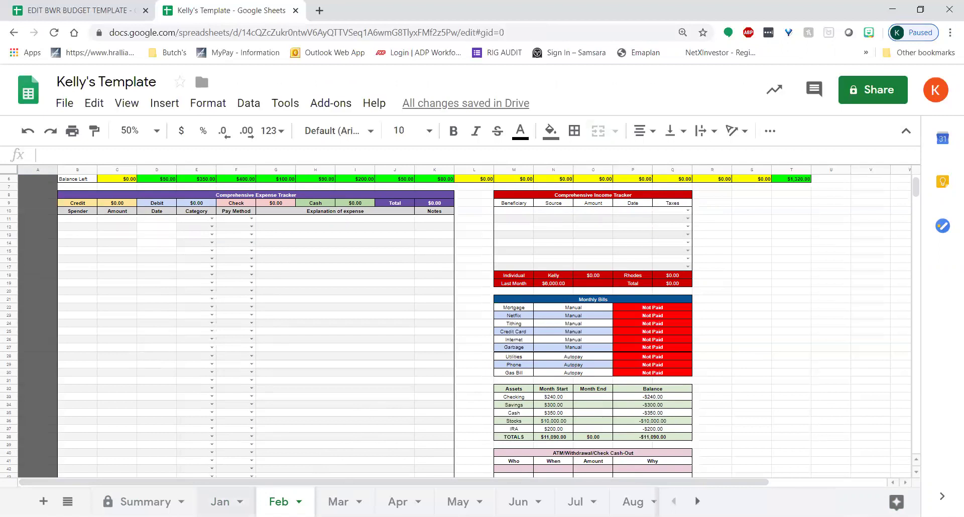
click(280, 500)
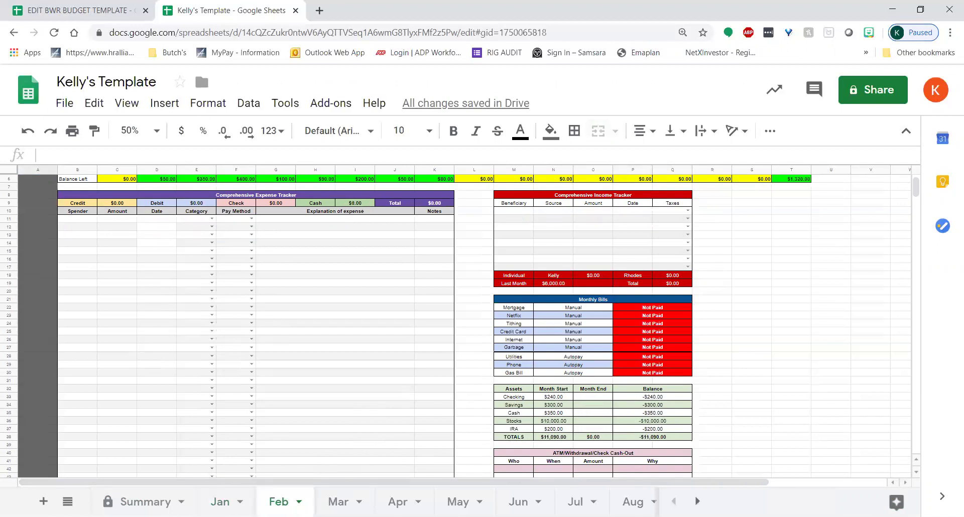
scroll(536, 414, down, 5)
scroll(544, 403, up, 10)
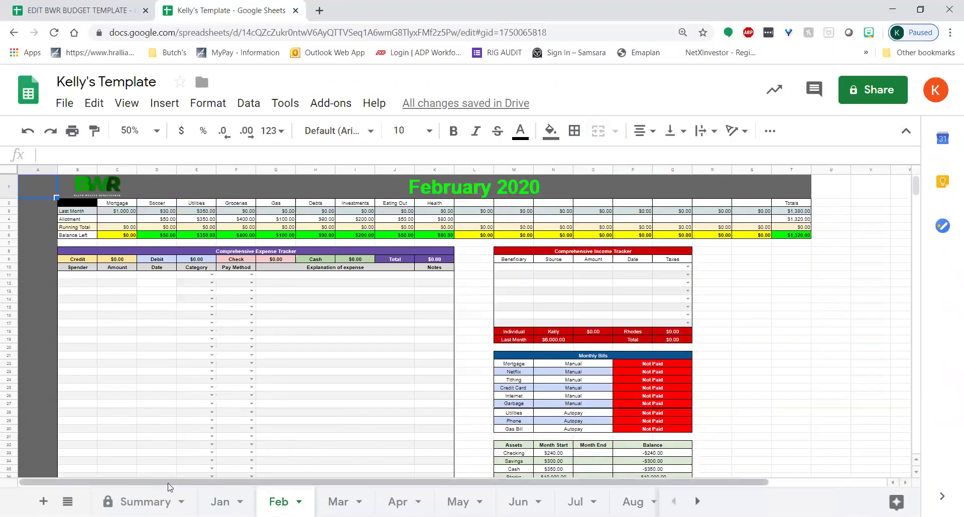
Review the Summary sheet's year-end table, income and expense charts, January expense pie chart and monetary assets overview
click(163, 500)
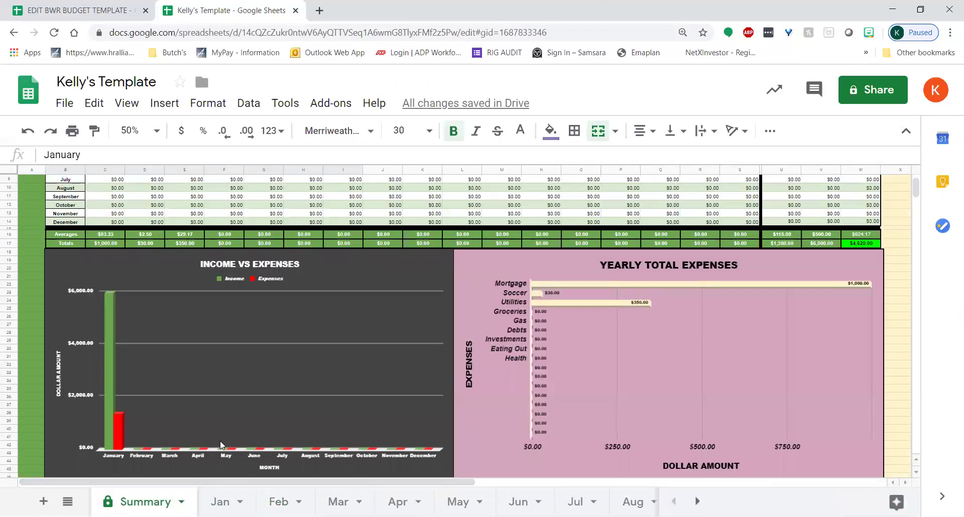
scroll(482, 359, up, 3)
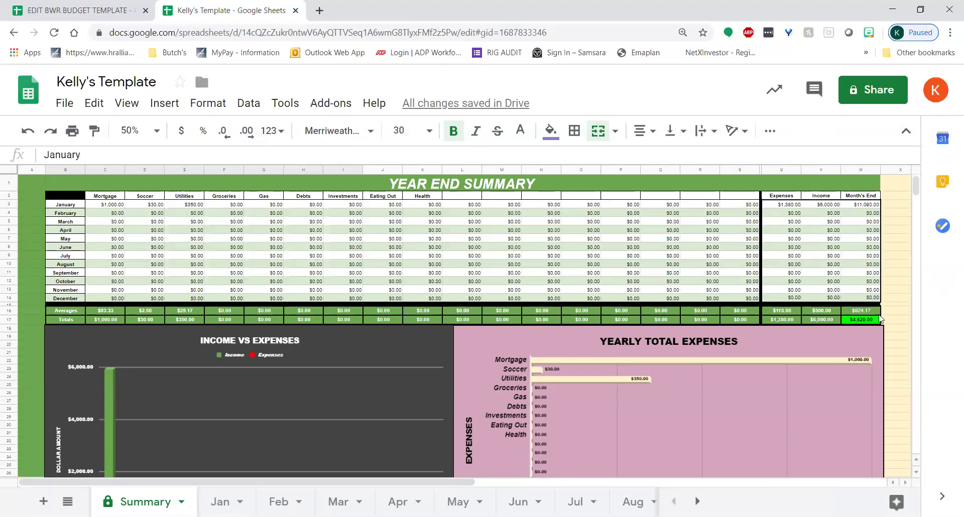
scroll(827, 337, down, 1)
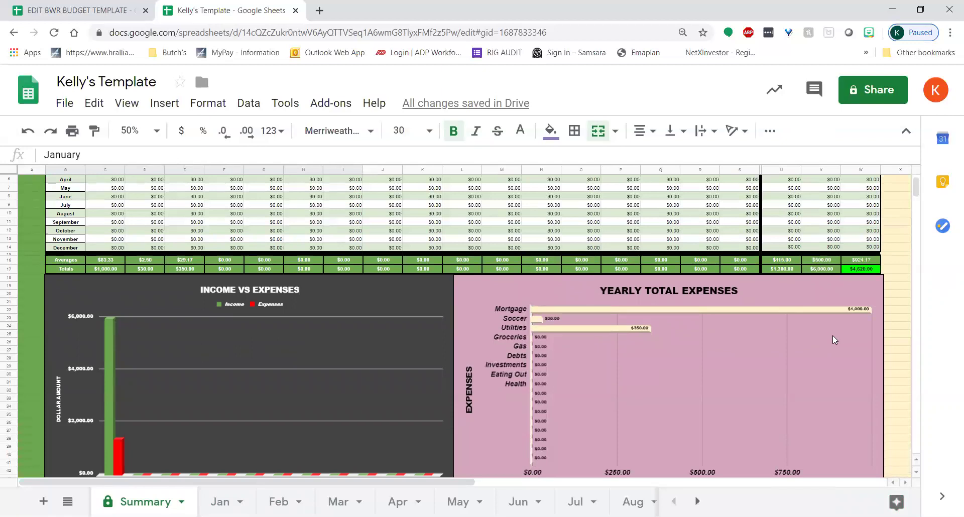
scroll(332, 413, down, 1)
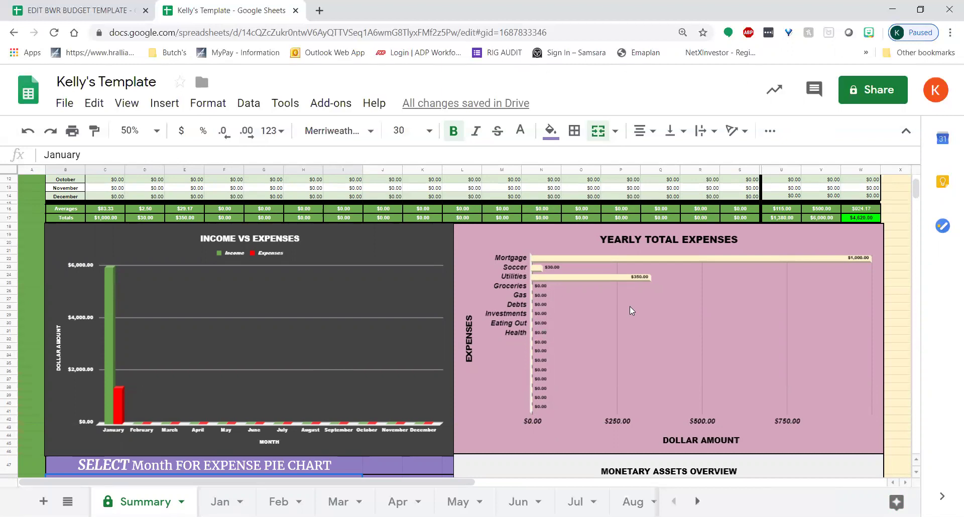
scroll(697, 290, down, 6)
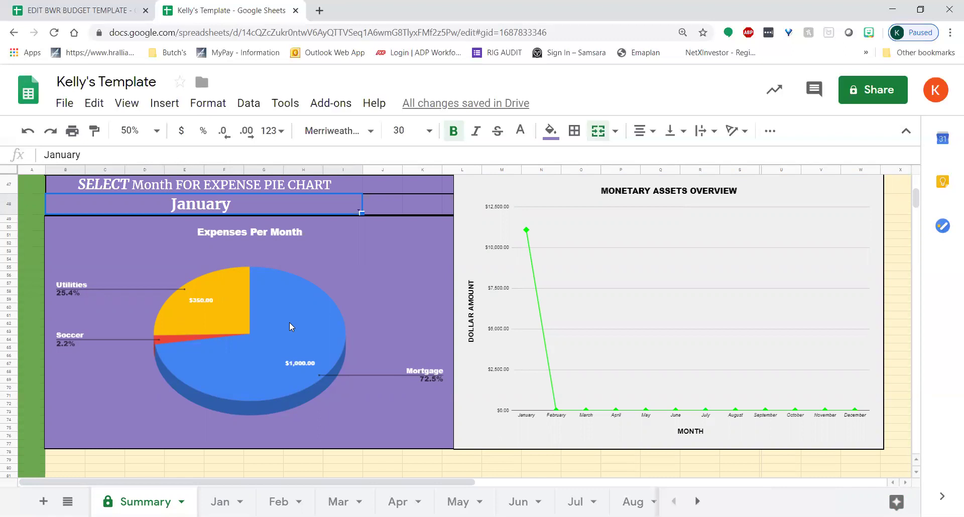
scroll(353, 366, up, 5)
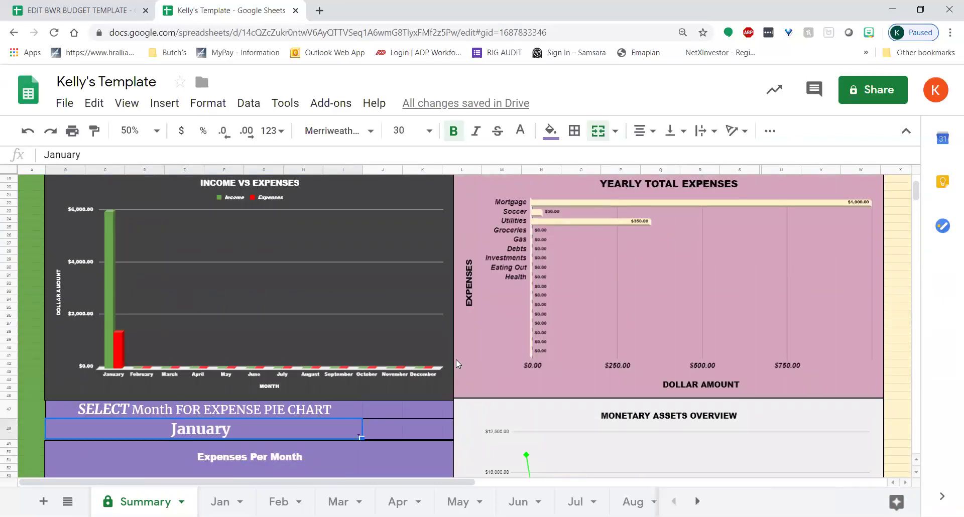
scroll(455, 360, up, 3)
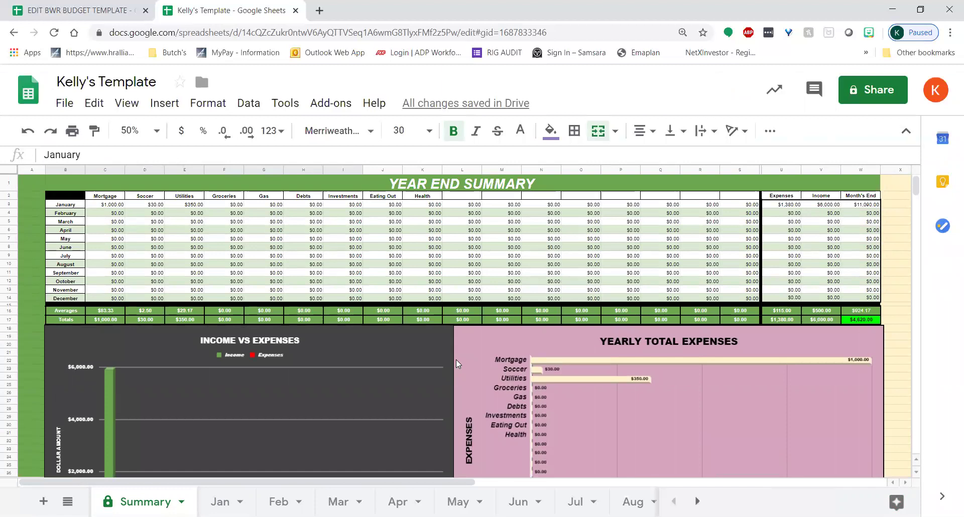